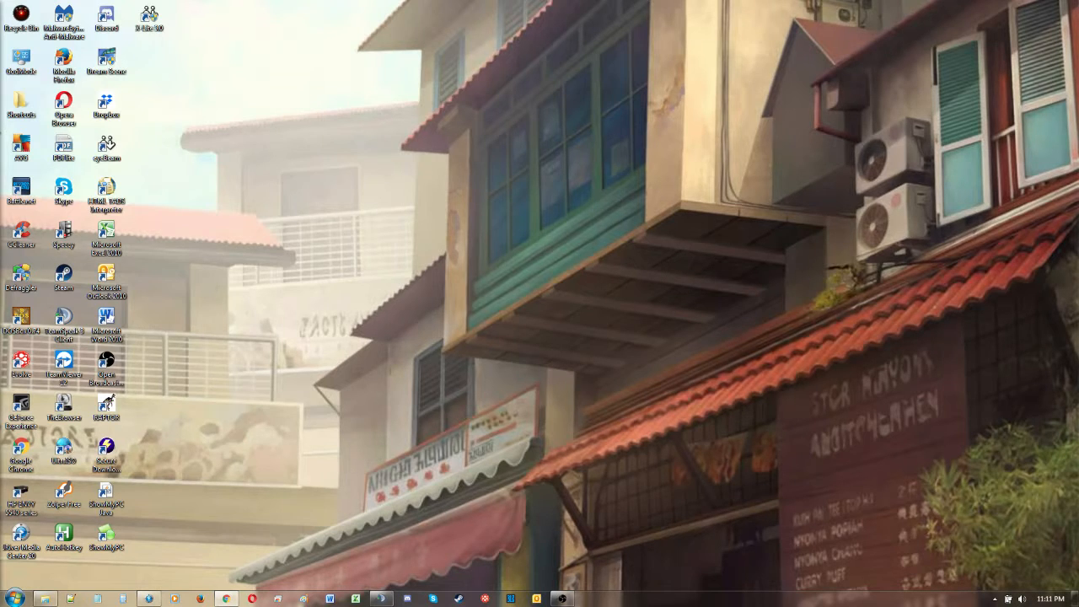
- Download X-Lite 3.0.exe from the X-Lite 3.0 folder in Google Drive
drag(0, 7, 513, 6)
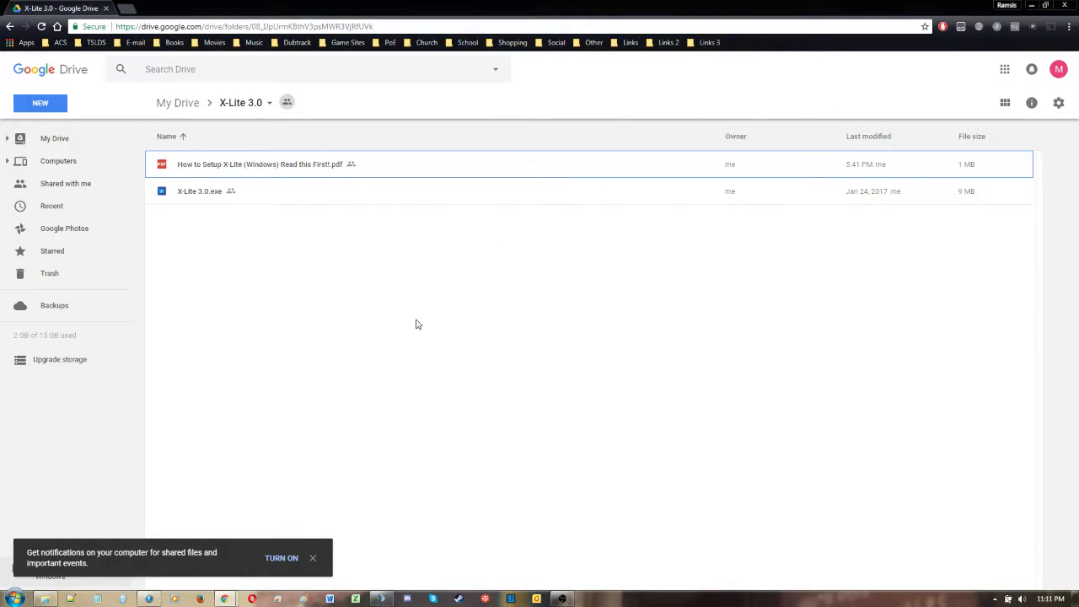
click(199, 193)
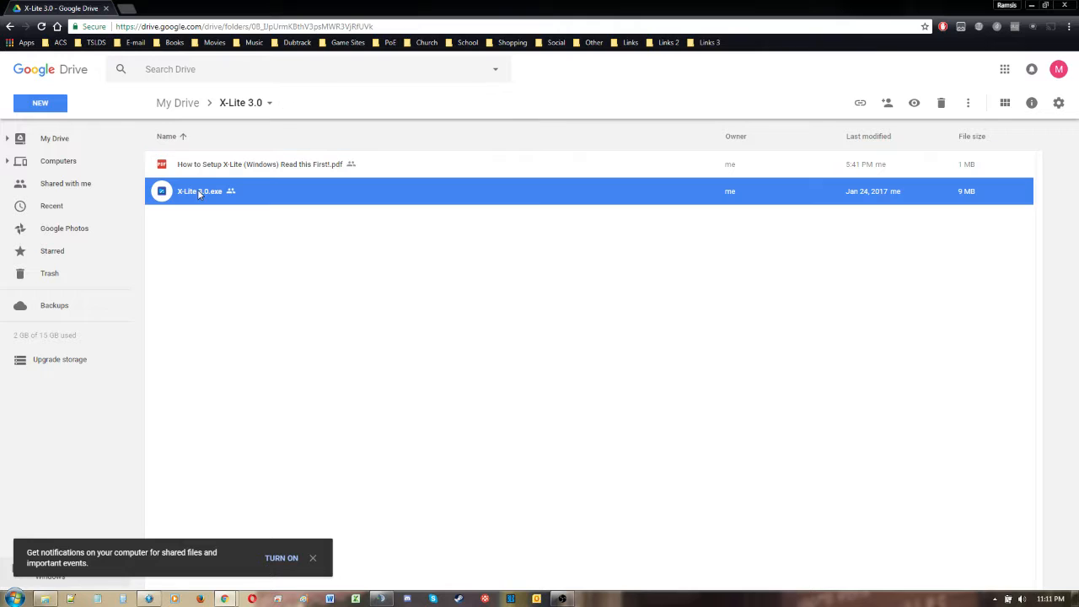
double_click(200, 192)
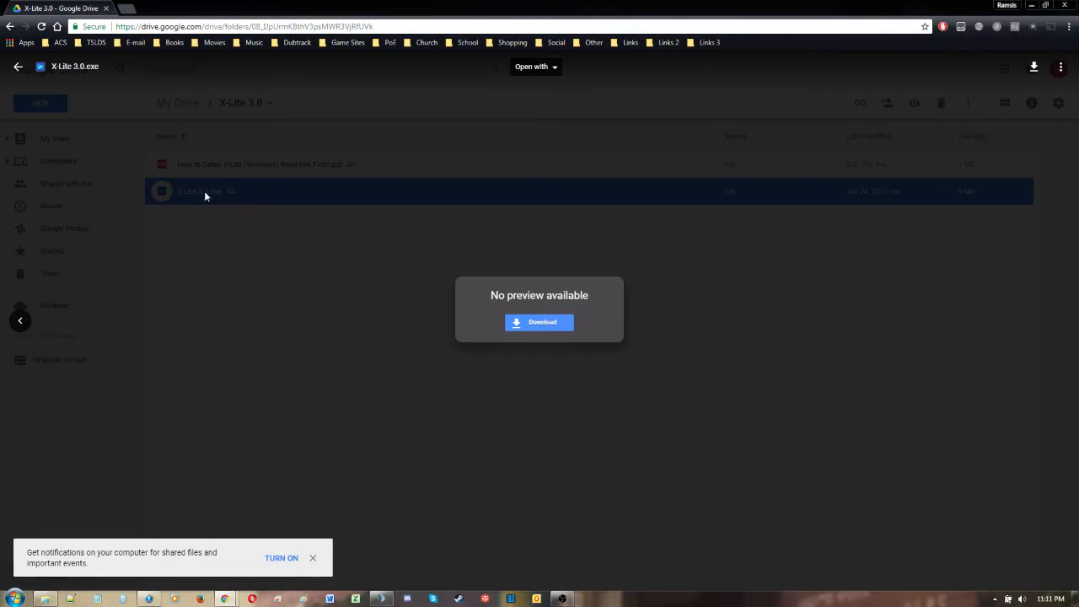
click(544, 329)
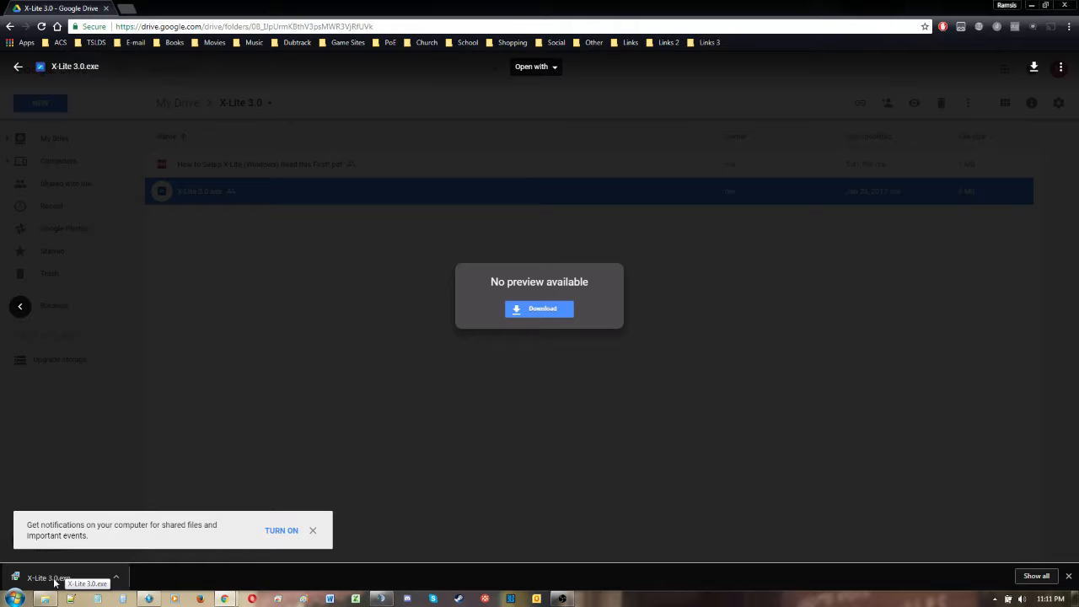
- Run the downloaded X-Lite installer, minimize the browser, and accept the license agreement
click(55, 580)
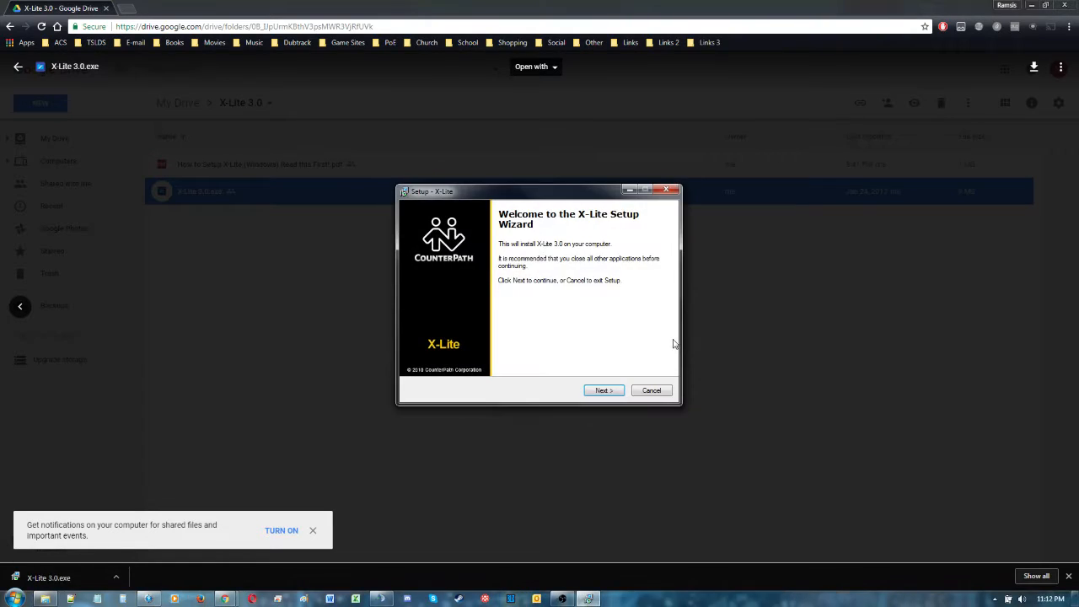
click(1032, 6)
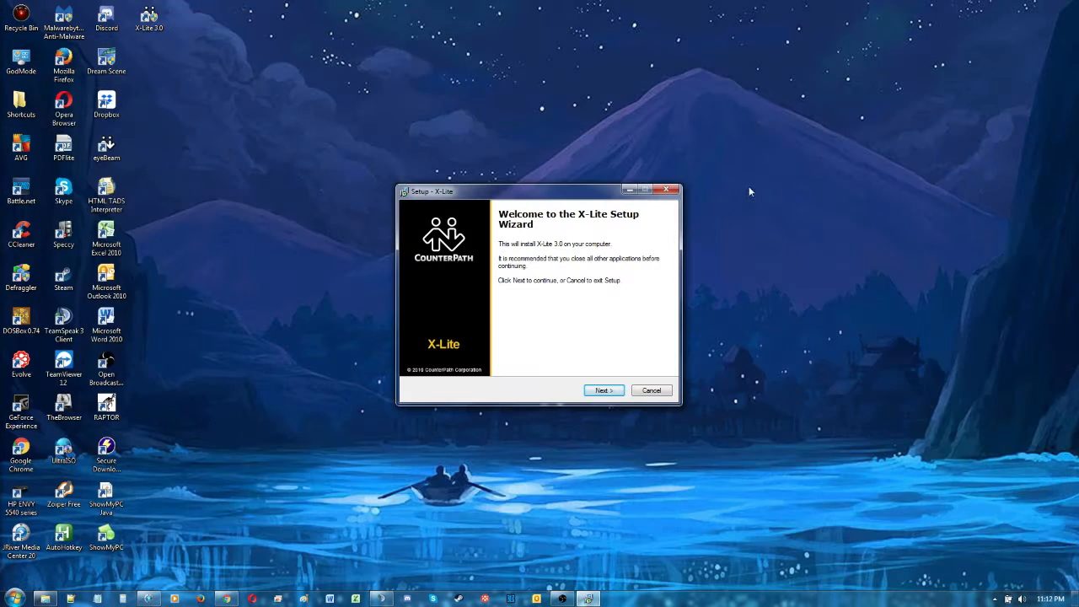
click(612, 392)
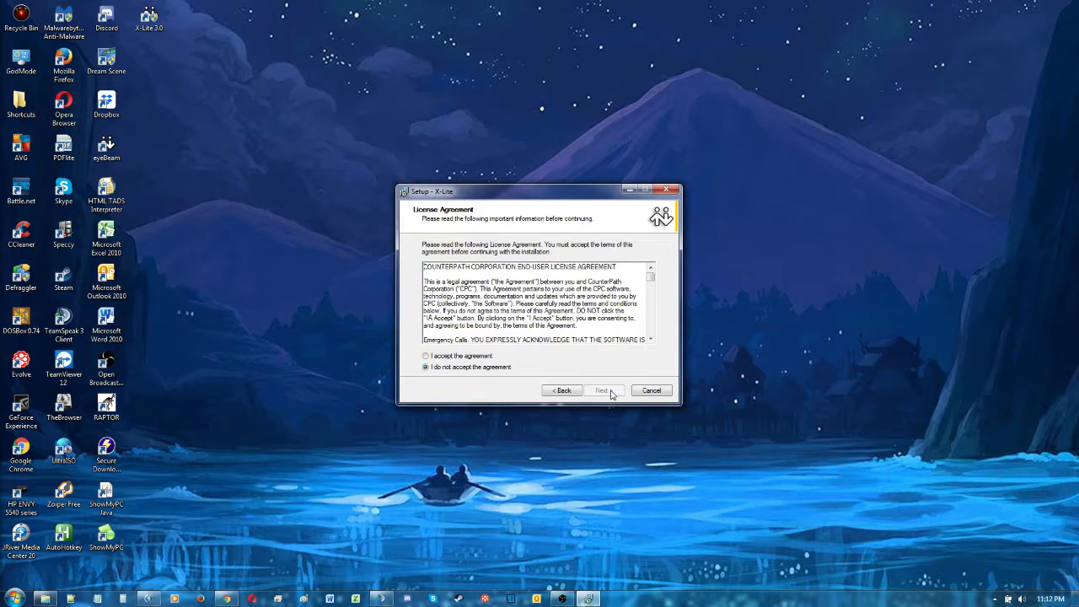
click(462, 356)
click(604, 391)
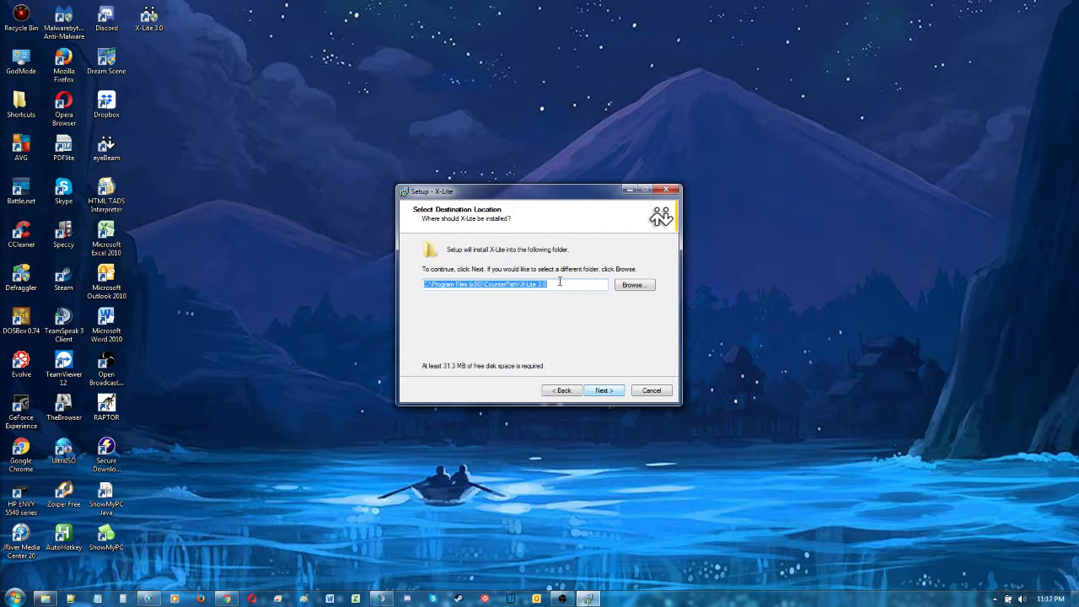
- Install X-Lite with the default destination folder and additional tasks, and finish setup with the application launched
click(618, 394)
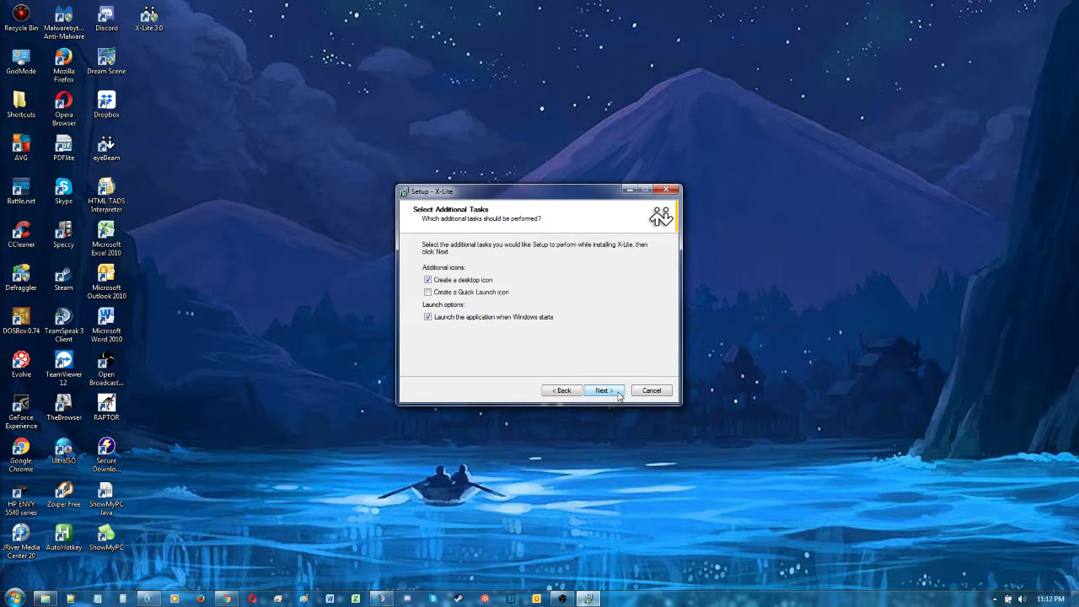
click(618, 395)
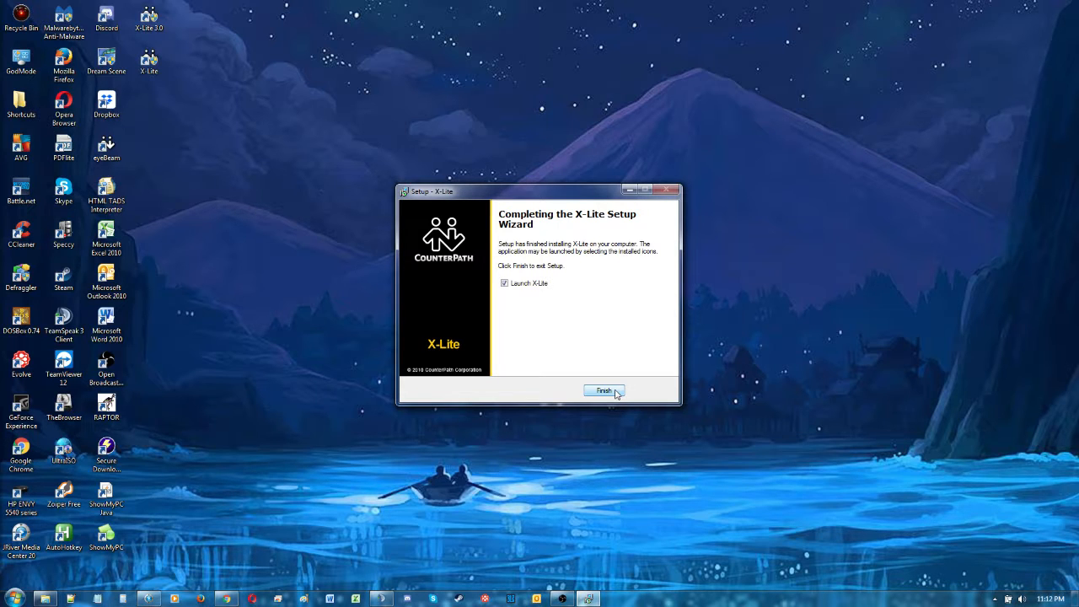
click(606, 391)
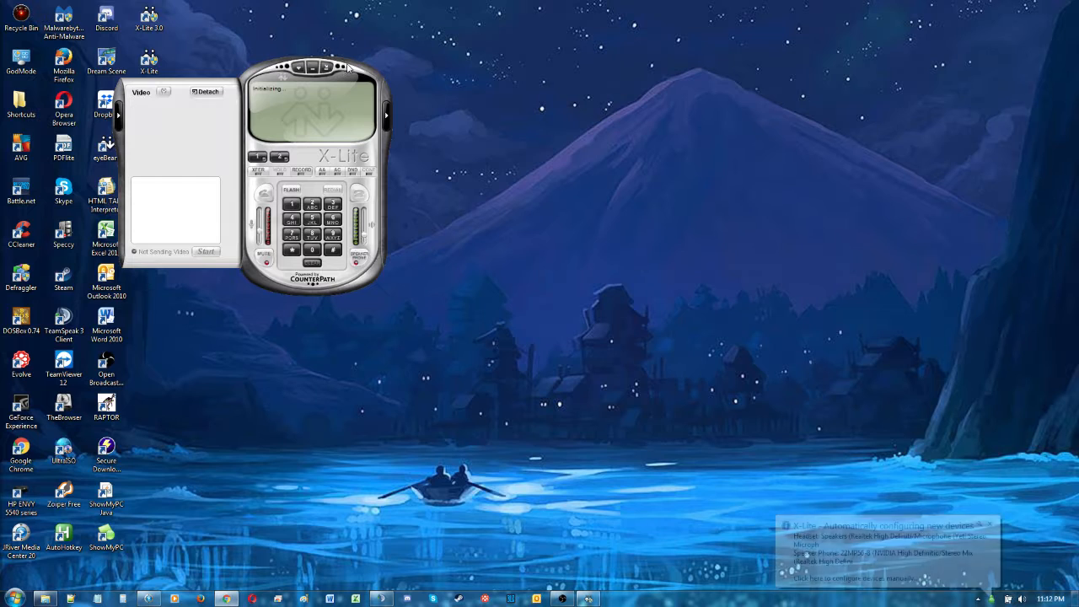
- Move the softphone toward the middle of the desktop and opt out of sending call quality information
drag(347, 67, 579, 170)
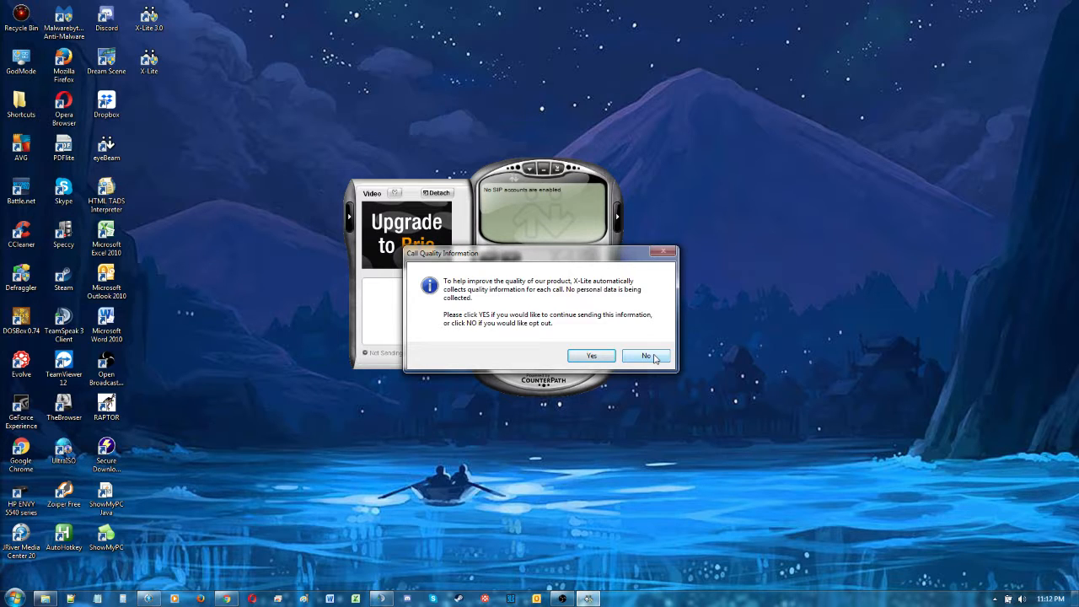
click(645, 355)
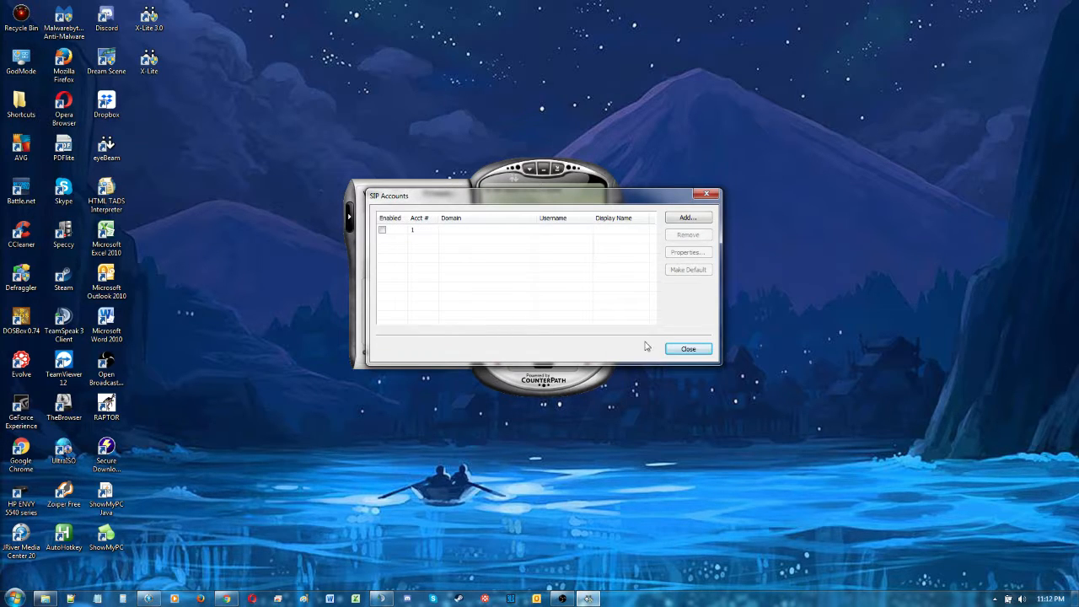
- Add a SIP account and enter the account number as its display name, user name and authorization user name
click(686, 219)
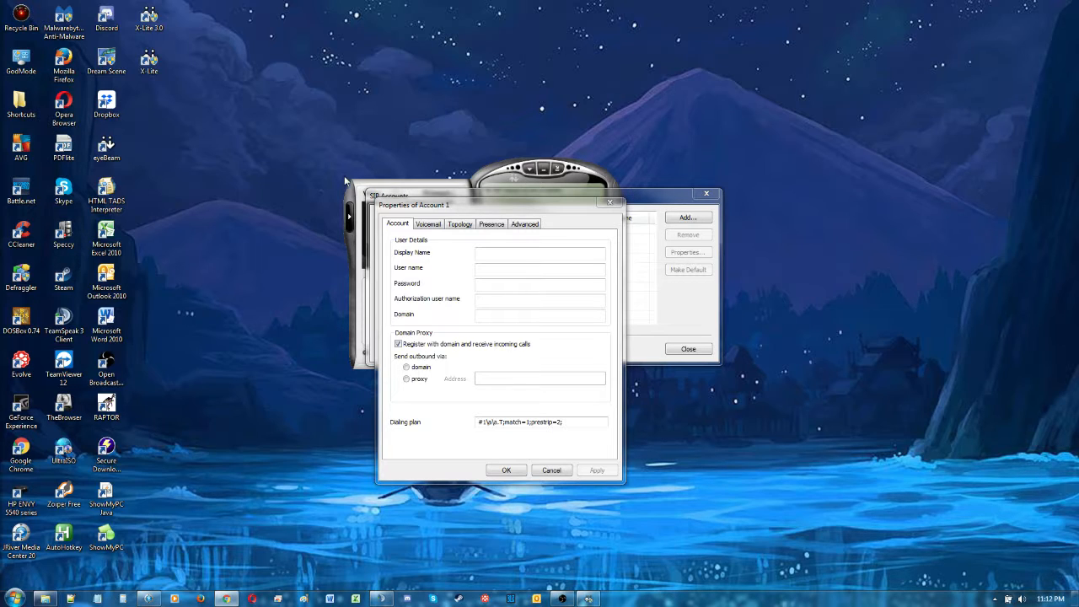
click(508, 253)
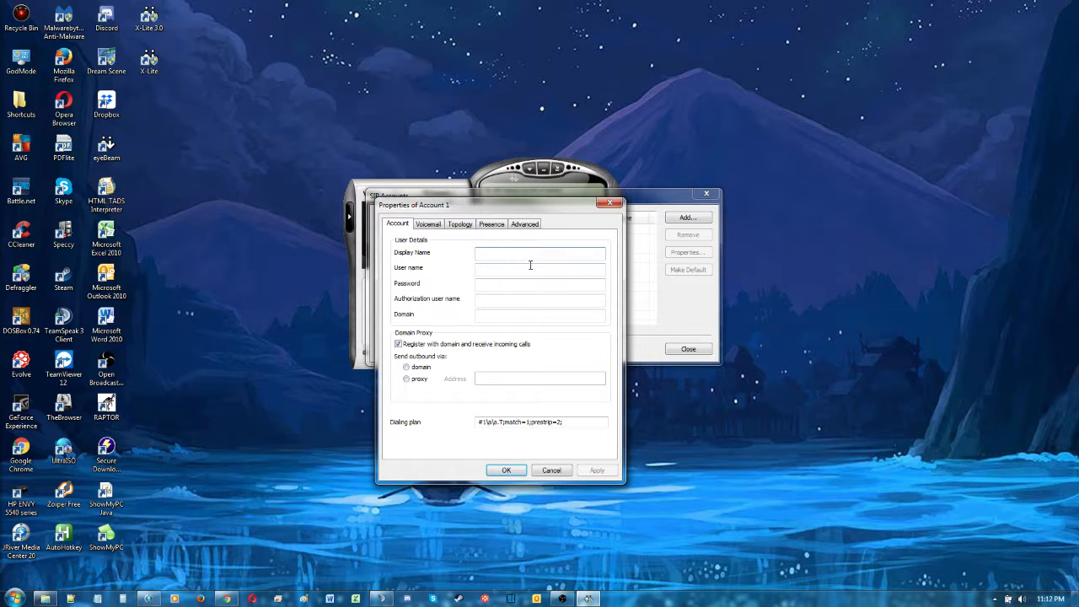
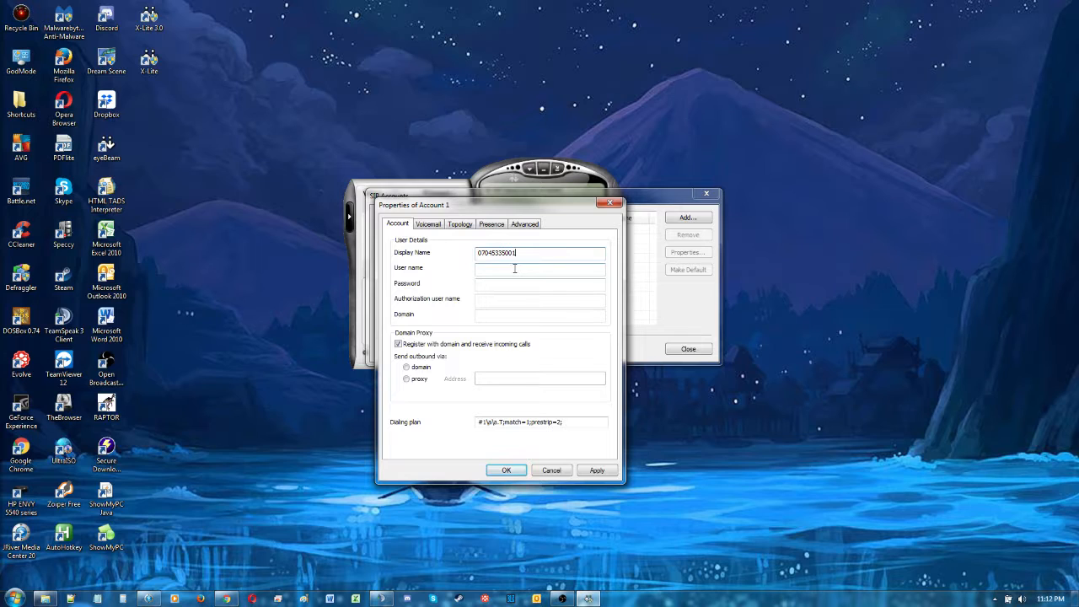
click(514, 268)
key(ctrl+v)
click(510, 301)
key(ctrl+v)
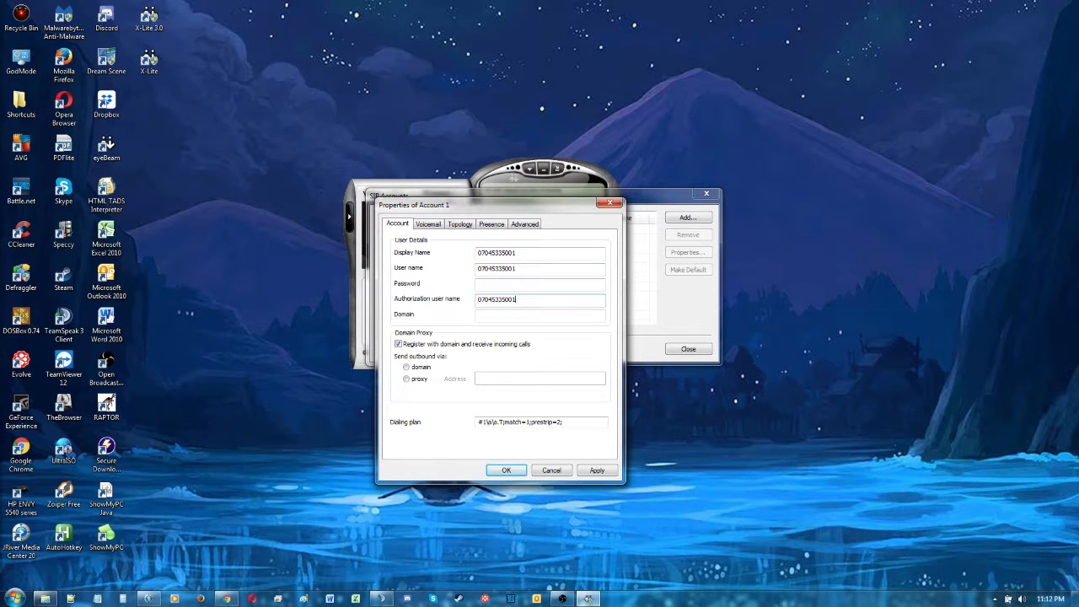
- Copy in the SIP account's password for the new account
key(alt+Tab)
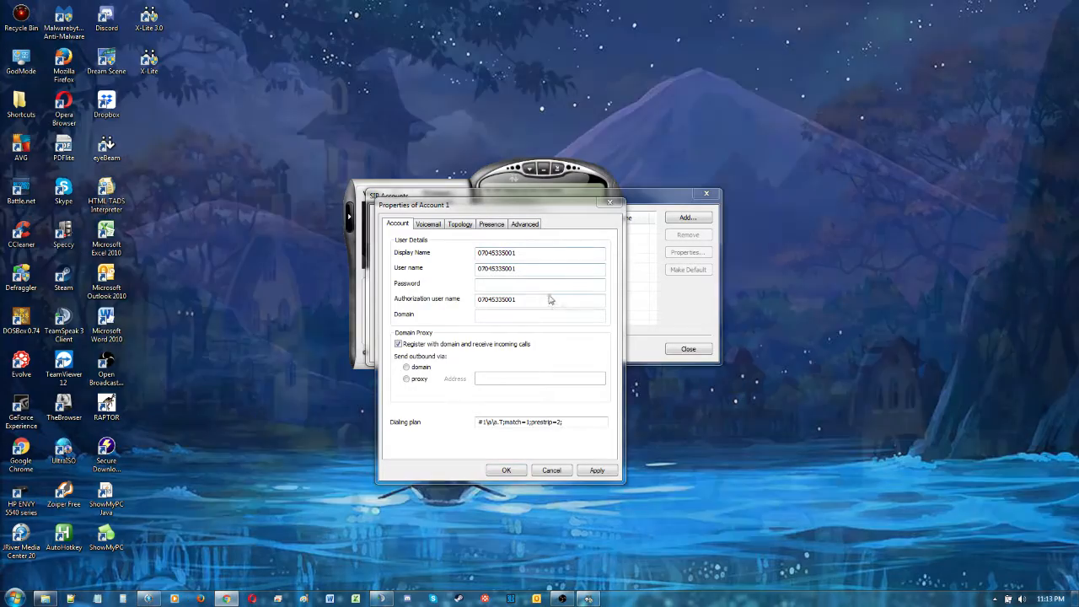
click(534, 284)
key(ctrl+v)
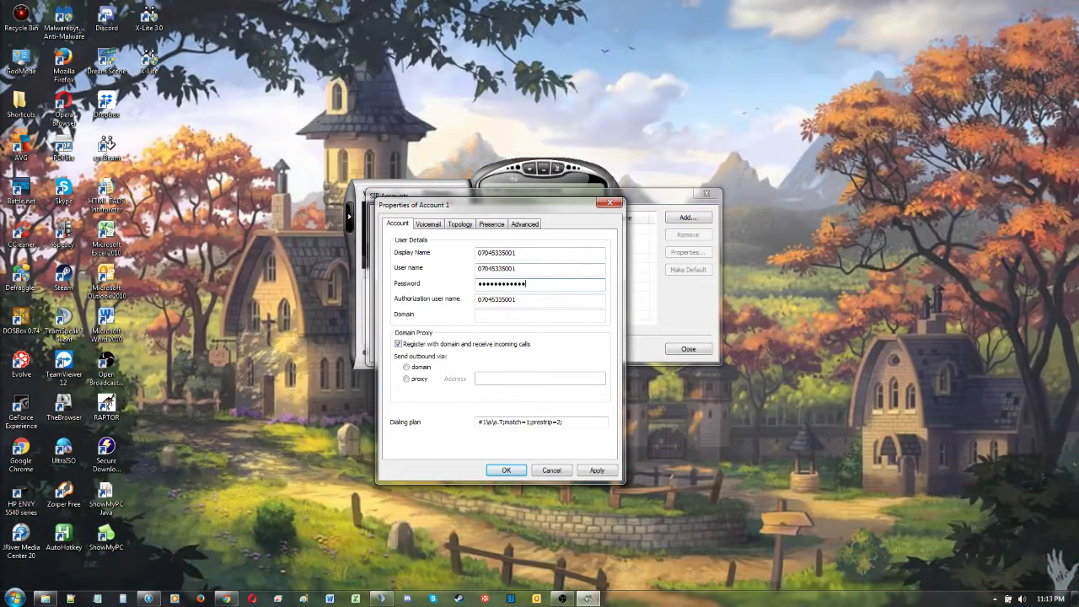
- Set the account's domain to 27.255.97.11 and send outbound via the proxy address 27.255.97.11
key(alt+Tab)
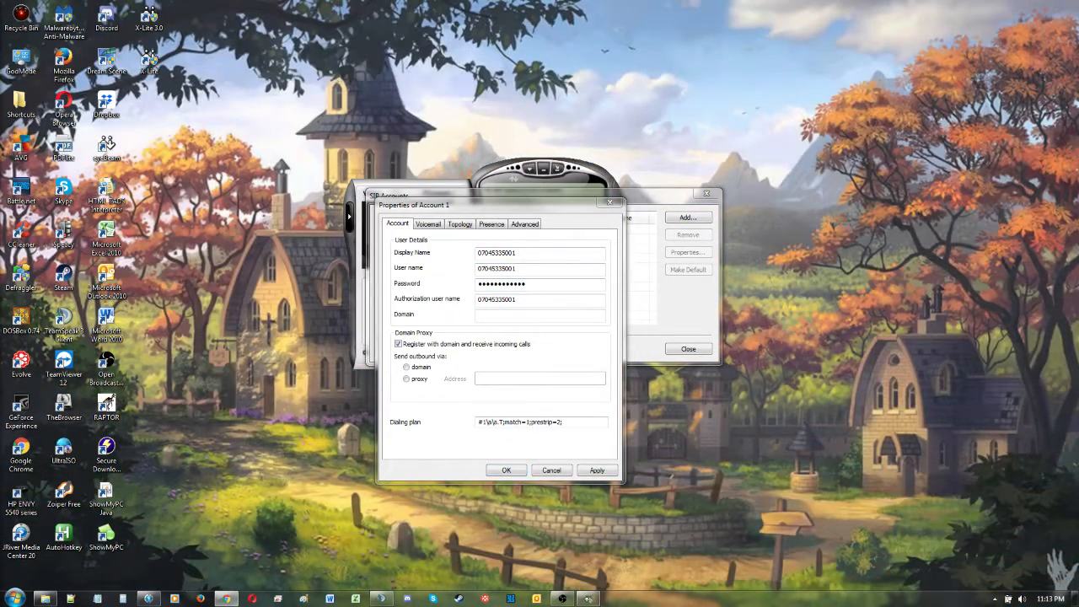
click(519, 315)
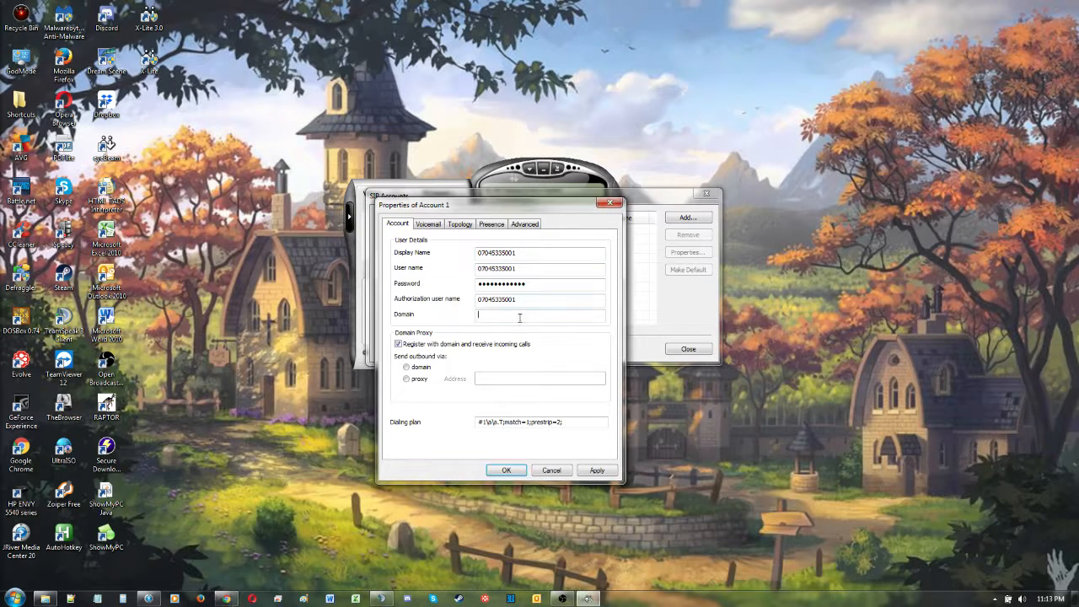
text(27.255.97.11)
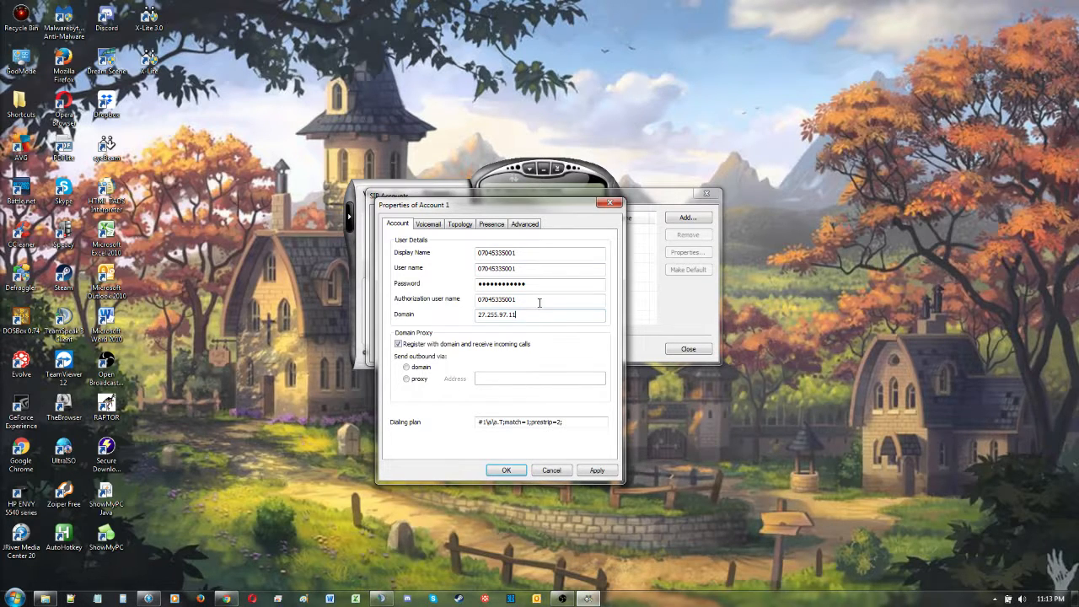
click(407, 380)
click(511, 378)
text(27.255.97.11)
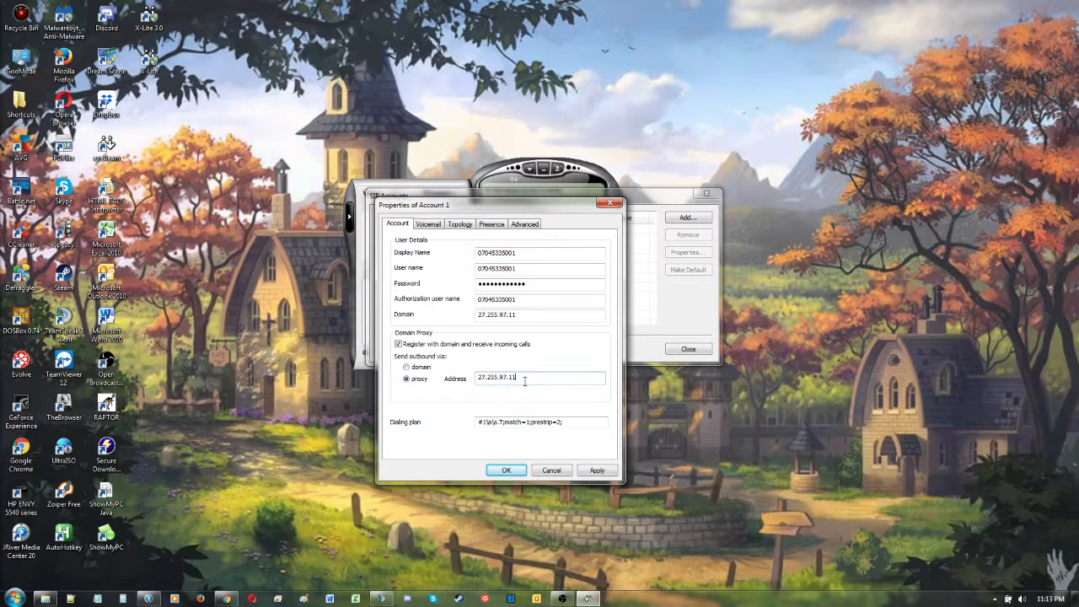
- Disable voicemail checking for the account, and set its firewall traversal to use the local IP address with ICE disabled
click(425, 228)
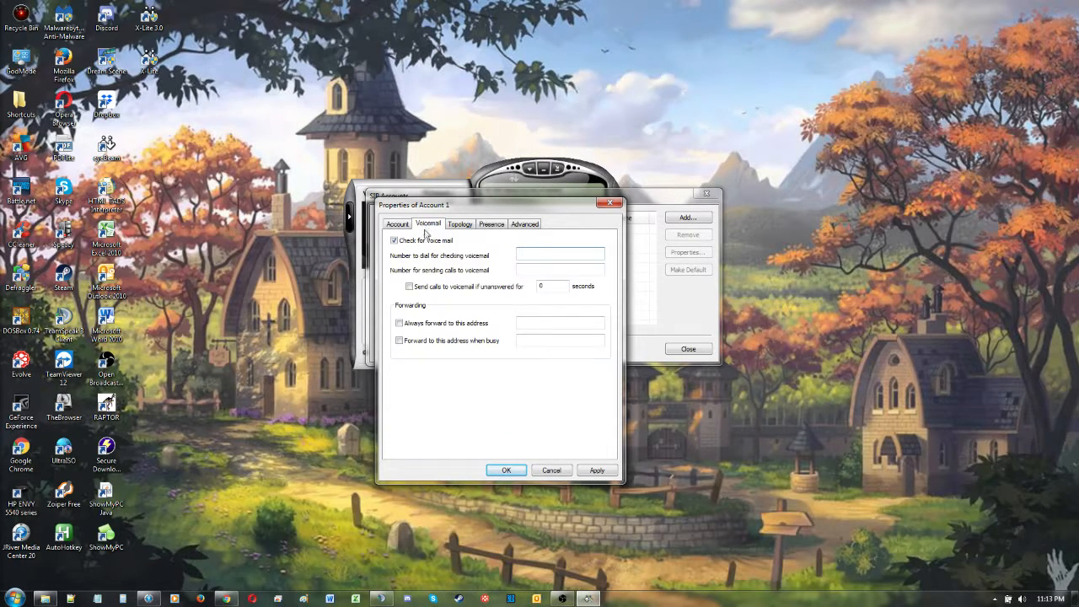
click(395, 242)
click(460, 225)
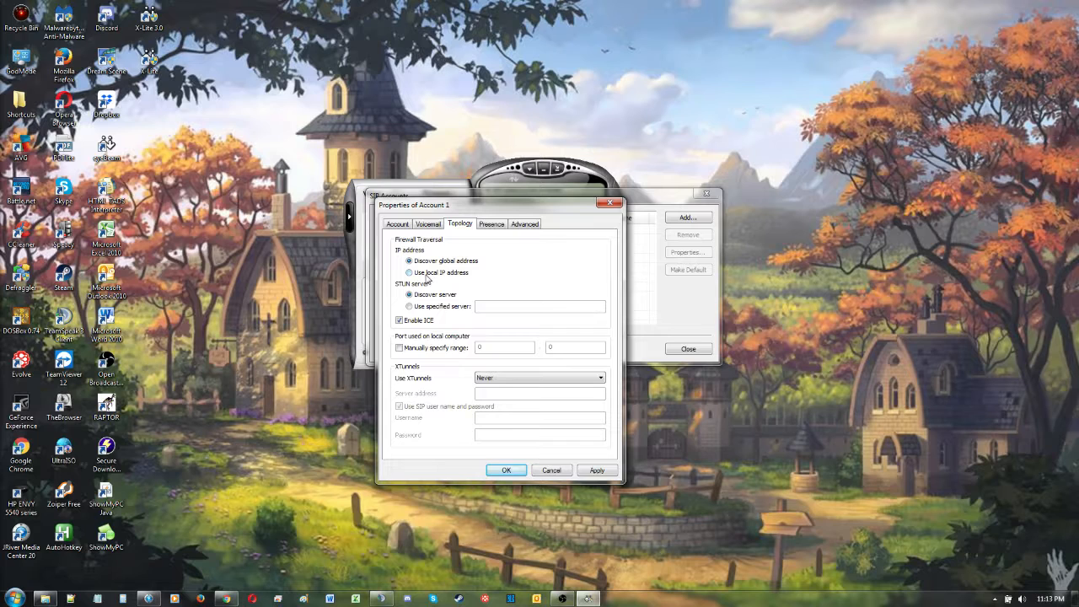
click(425, 273)
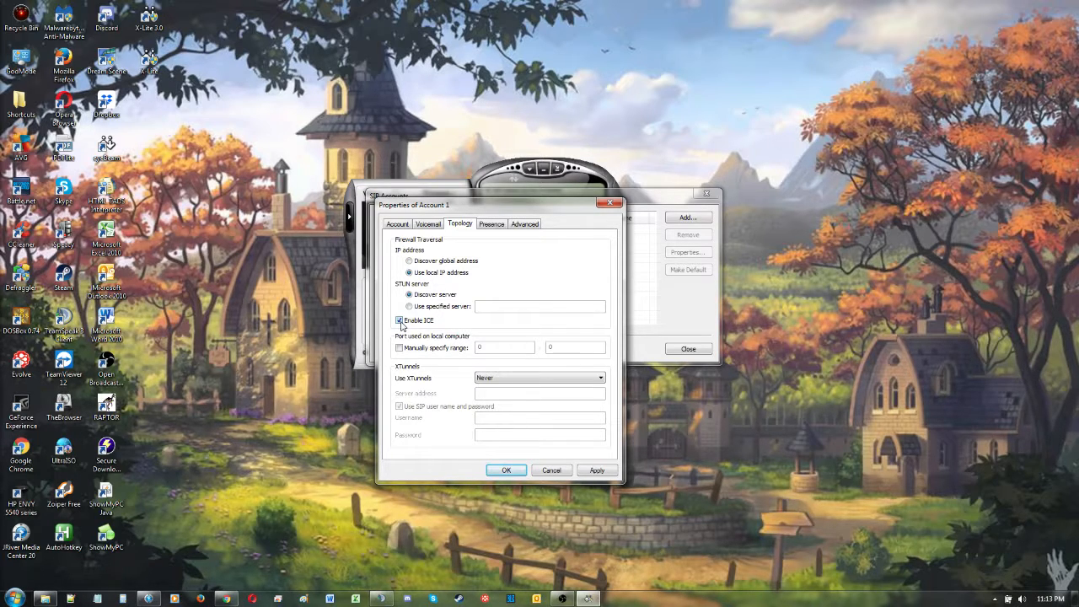
click(399, 321)
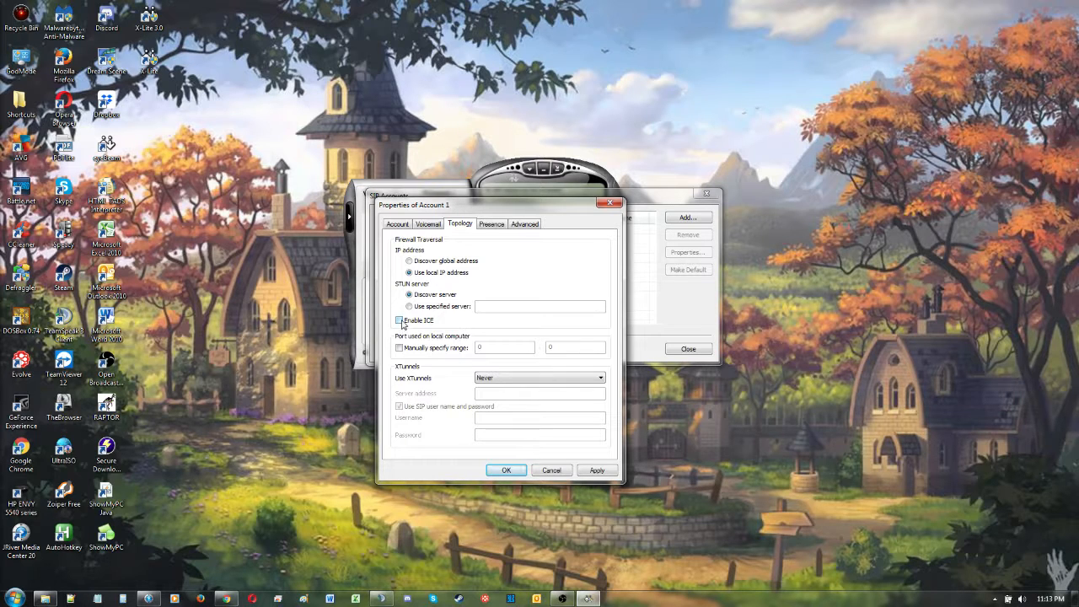
- Set the account to reregister every 600 seconds without SIP keep-alives, save it, and close the SIP accounts list
click(525, 224)
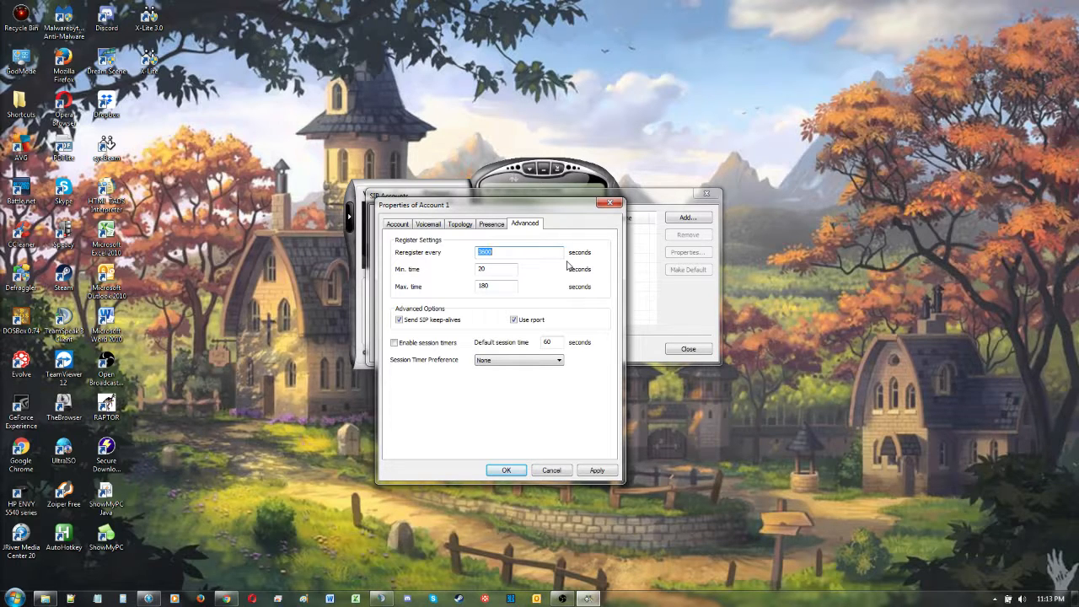
text(600)
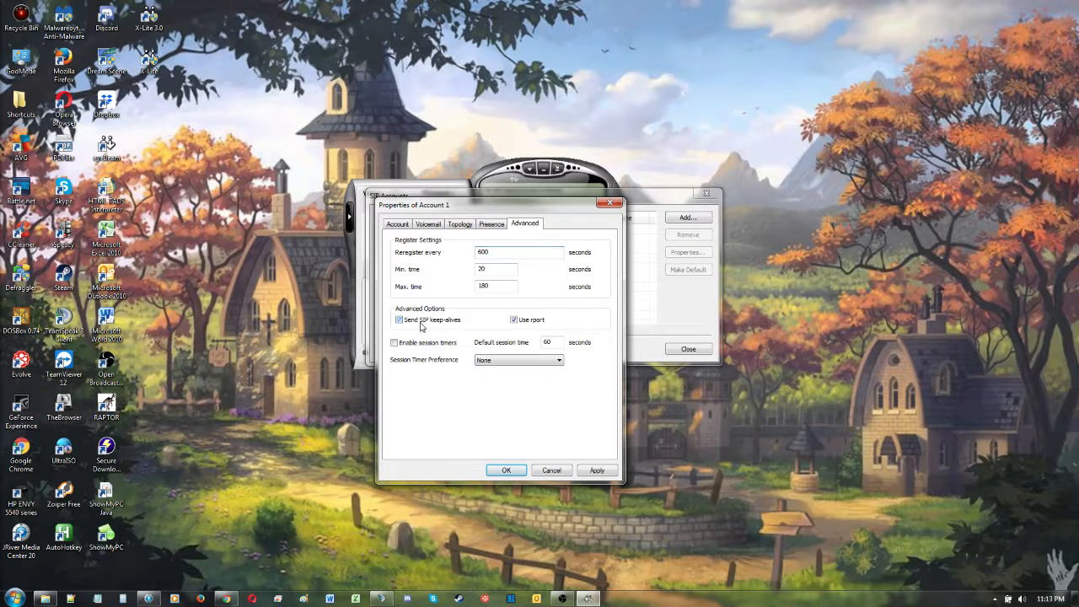
click(421, 324)
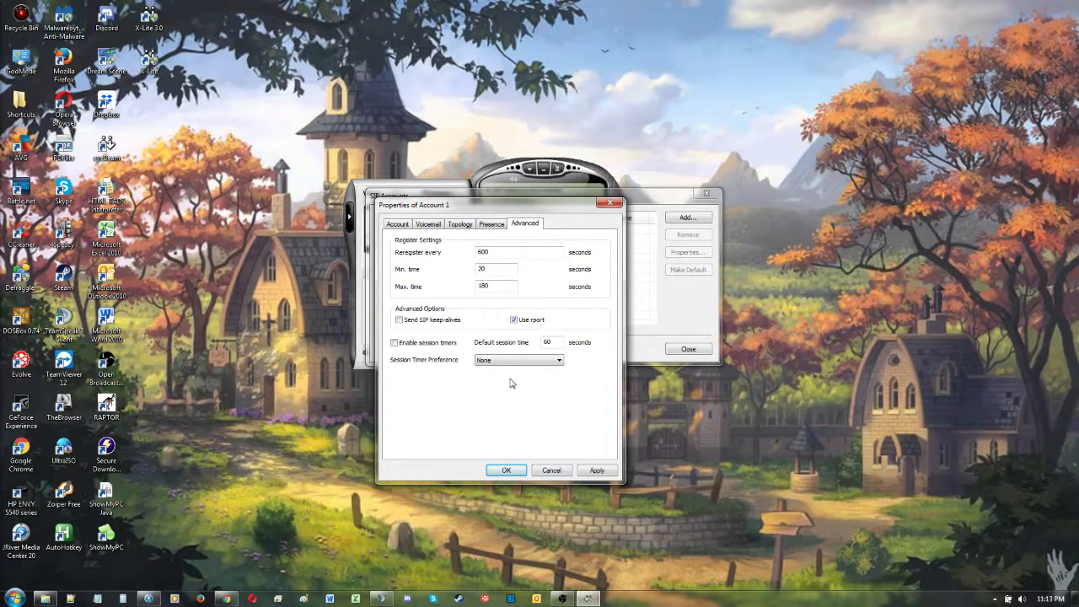
click(507, 470)
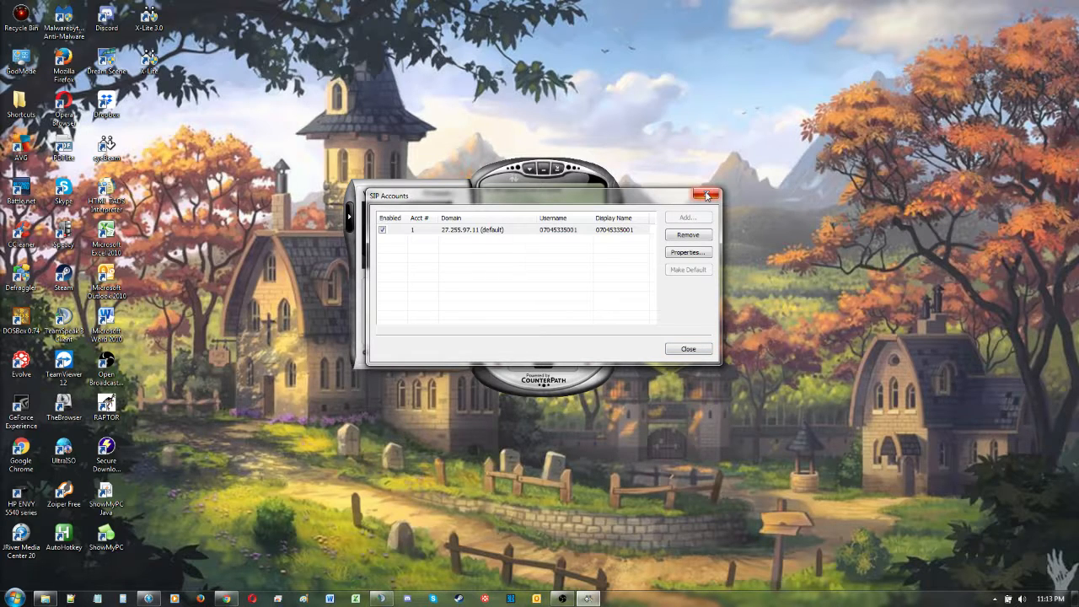
click(699, 350)
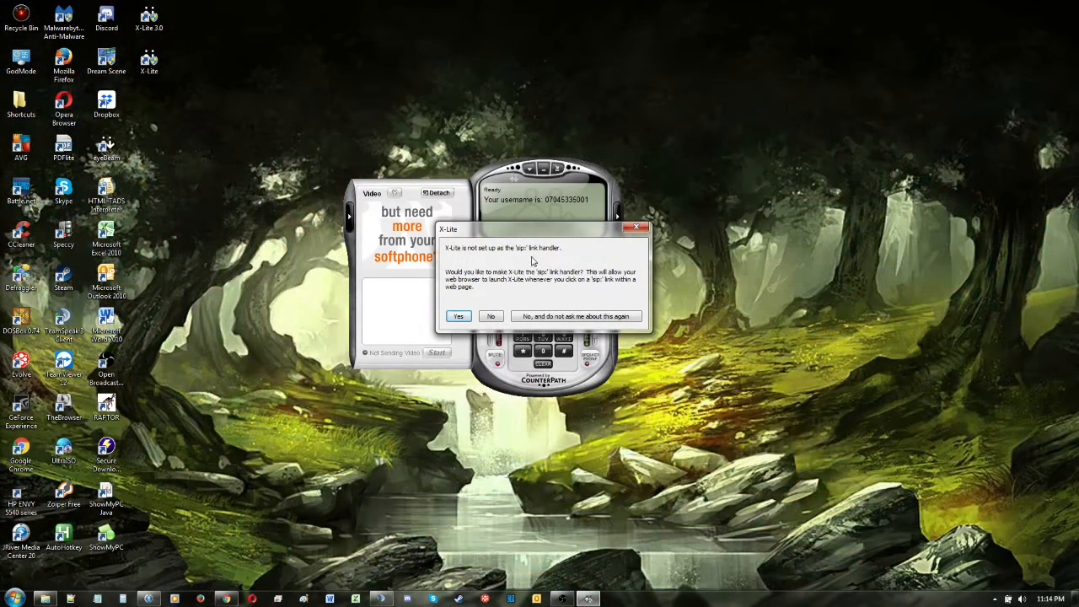
- Permanently decline making X-Lite the sip: link handler, and collapse the video drawer
click(571, 317)
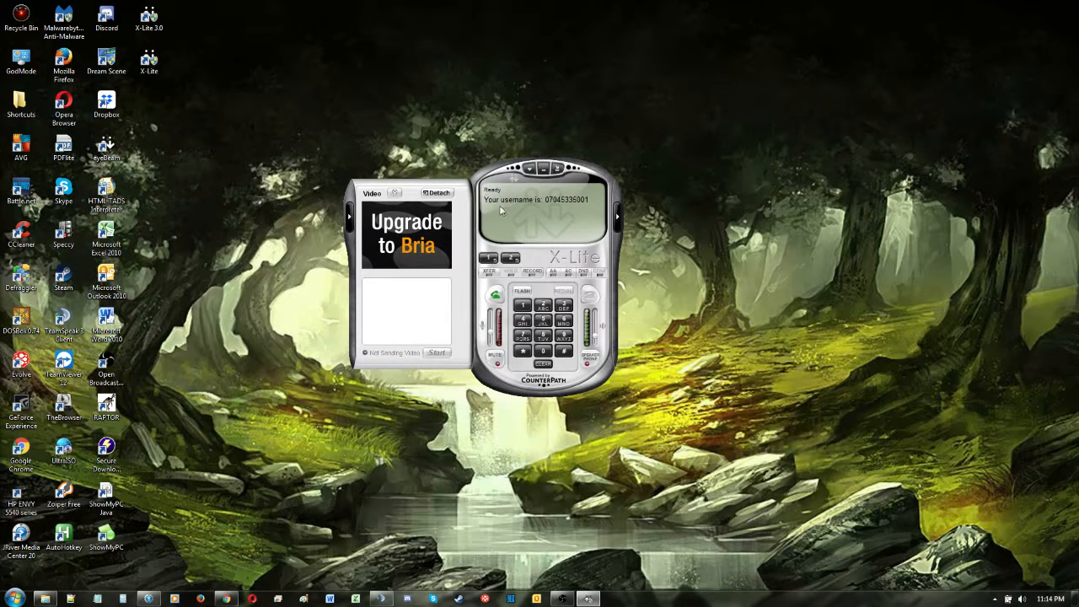
click(349, 219)
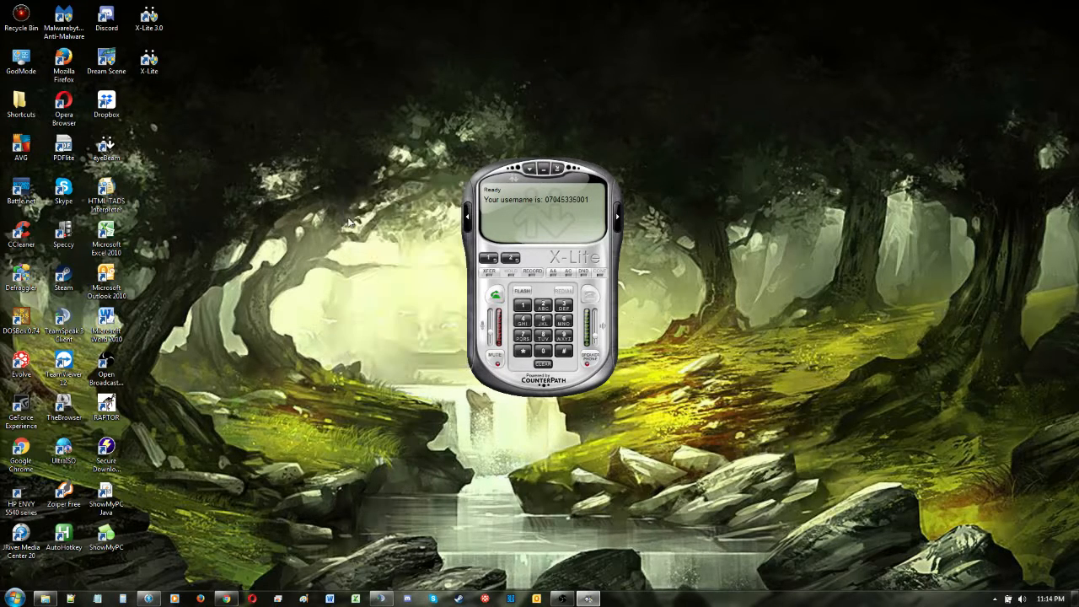
- In the general application options, turn off launching at Windows startup, confirmation before closing, and upgrade prompts
click(531, 170)
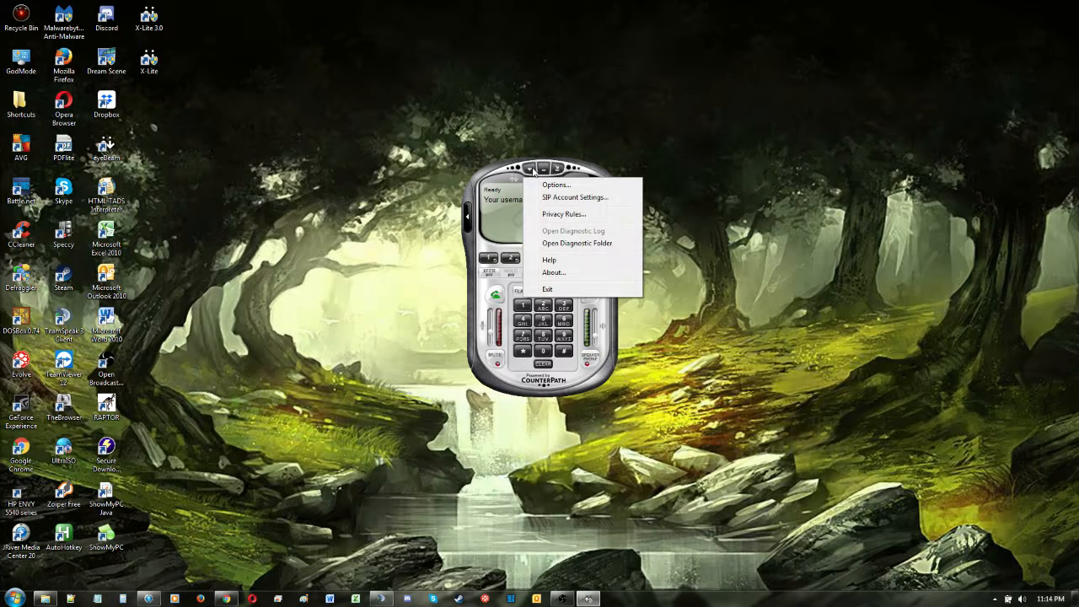
click(556, 185)
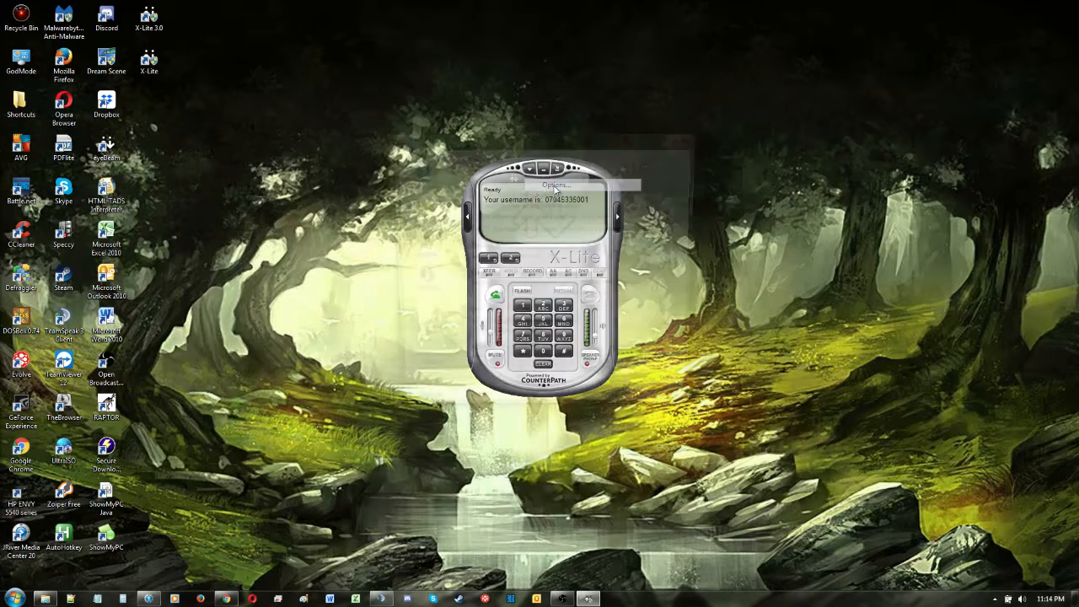
click(468, 180)
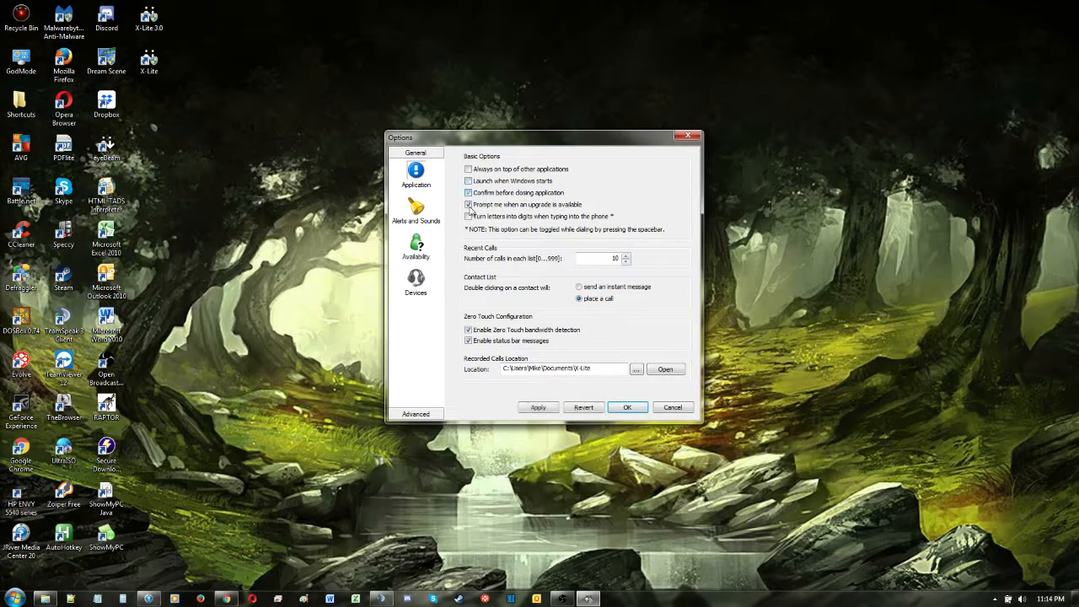
click(468, 204)
click(468, 193)
- Set both the headset speaker and the headset microphone devices to the Logitech USB headset
click(416, 282)
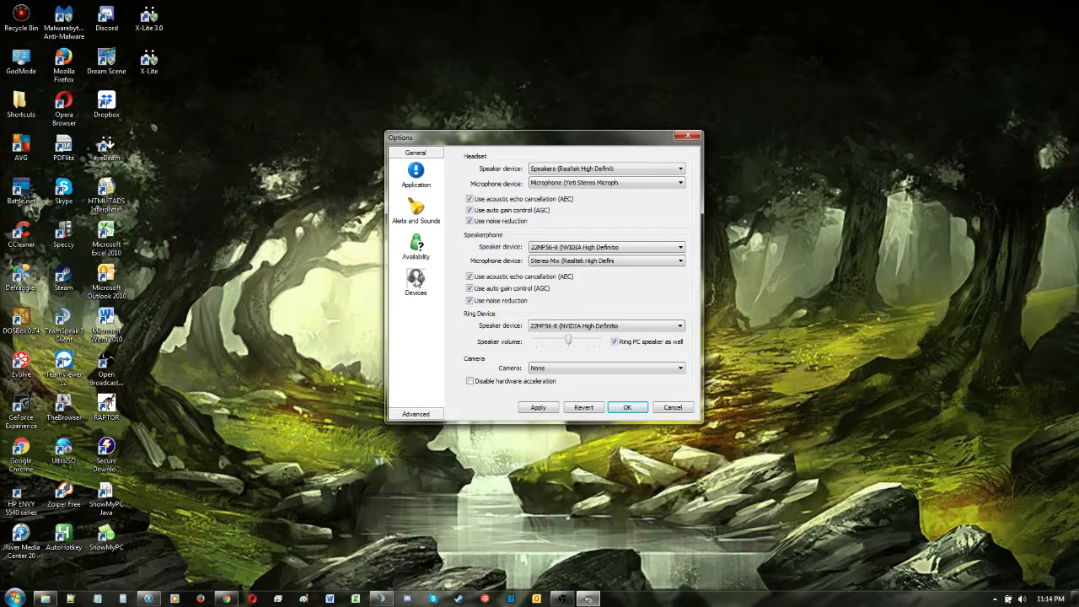
click(588, 170)
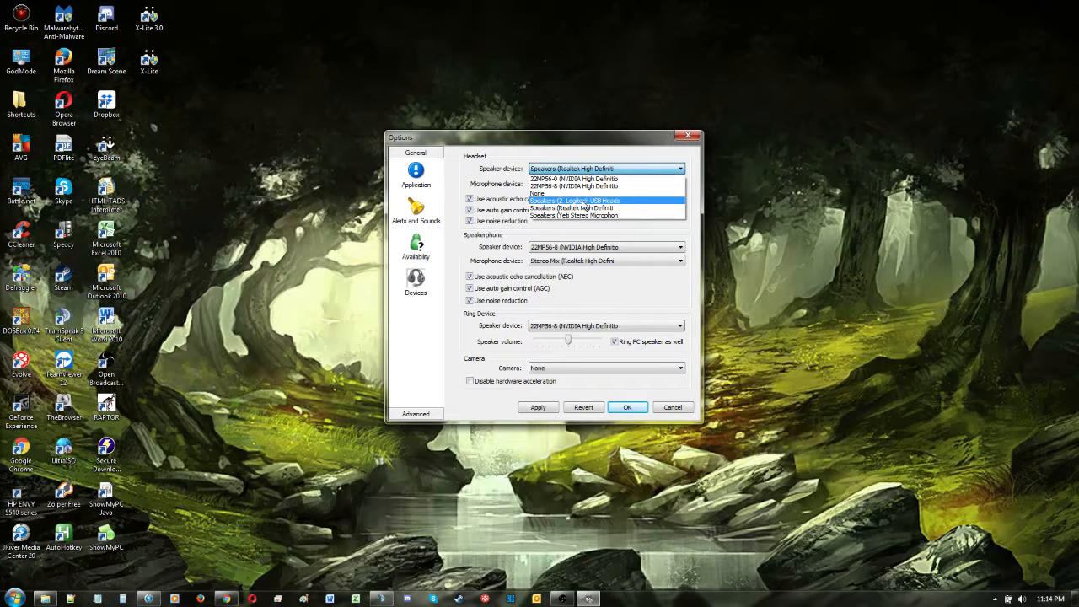
click(583, 202)
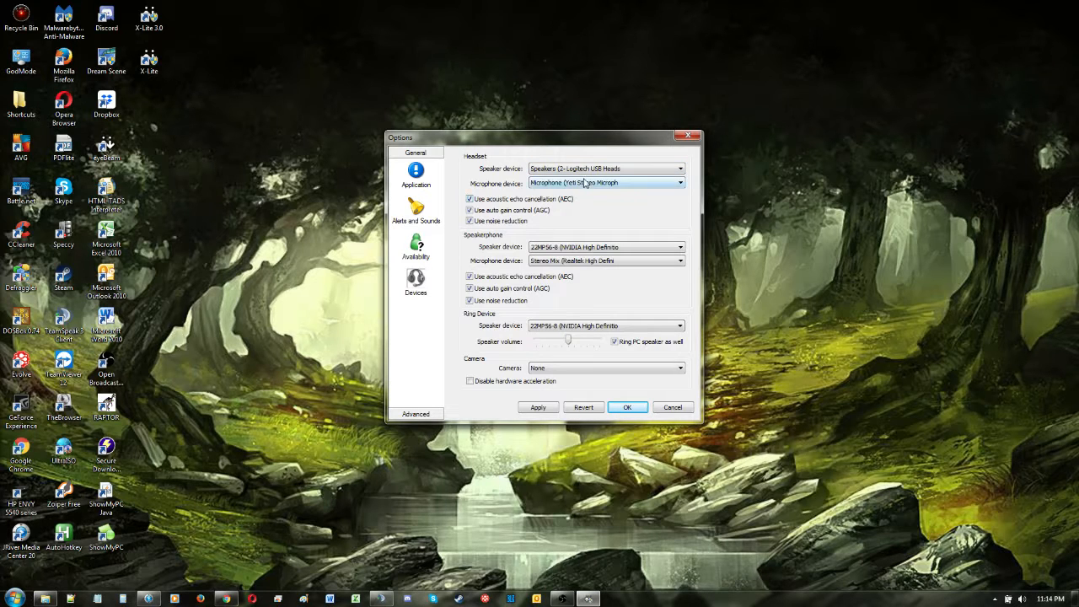
click(584, 183)
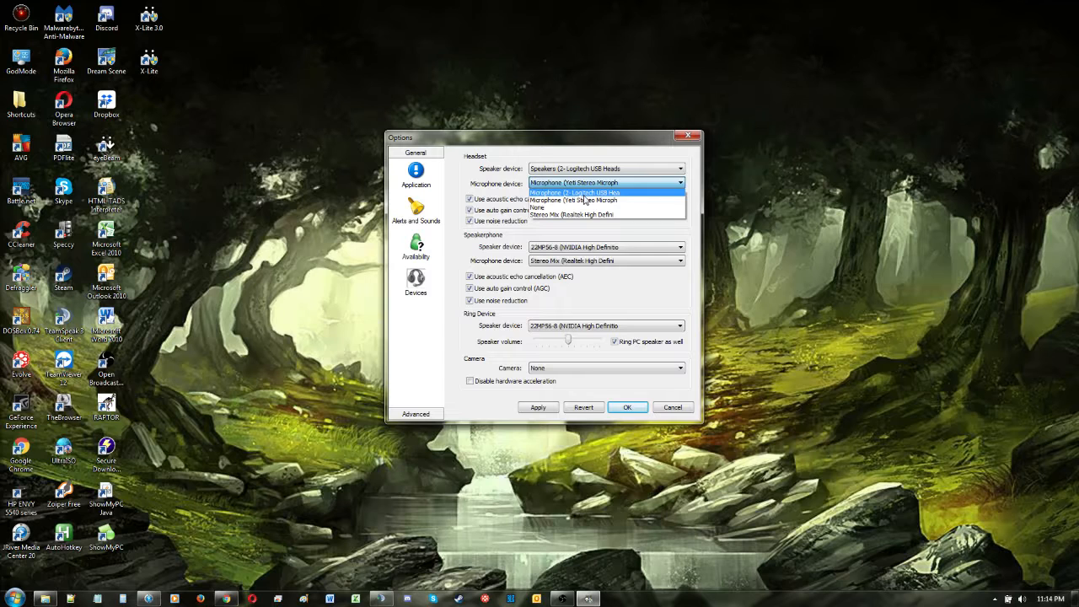
click(584, 194)
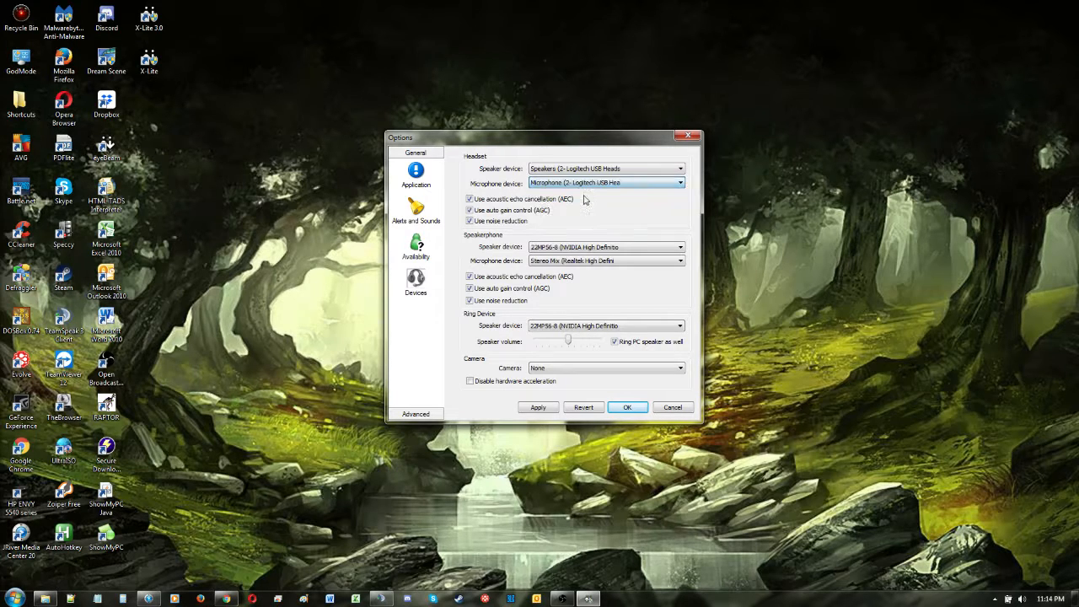
- Set the speakerphone's speaker and microphone and the ring device's speaker to the Logitech USB headset
click(589, 250)
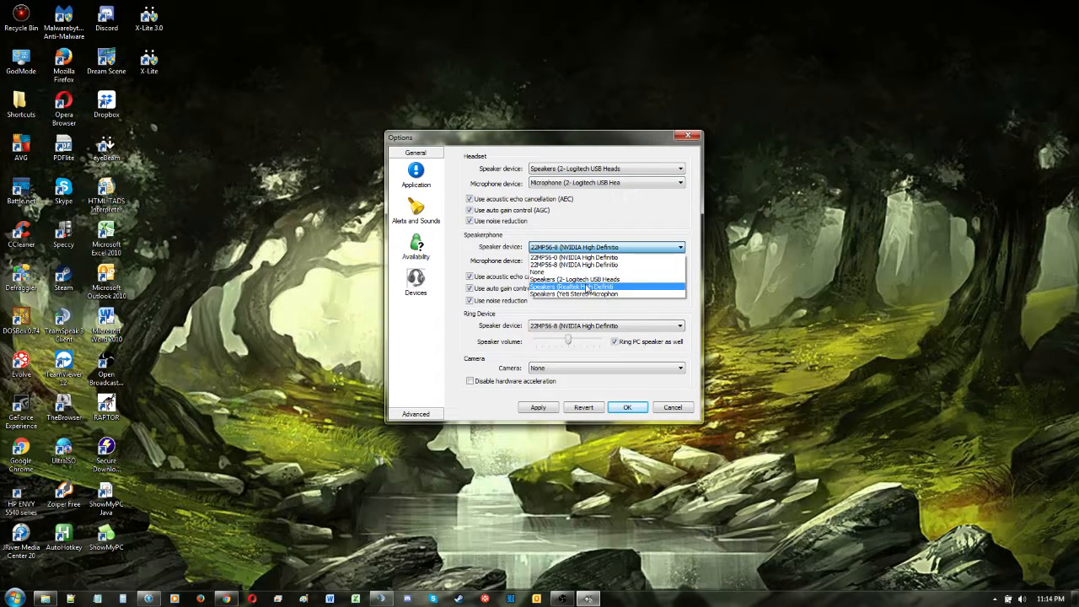
click(587, 279)
click(589, 260)
click(589, 271)
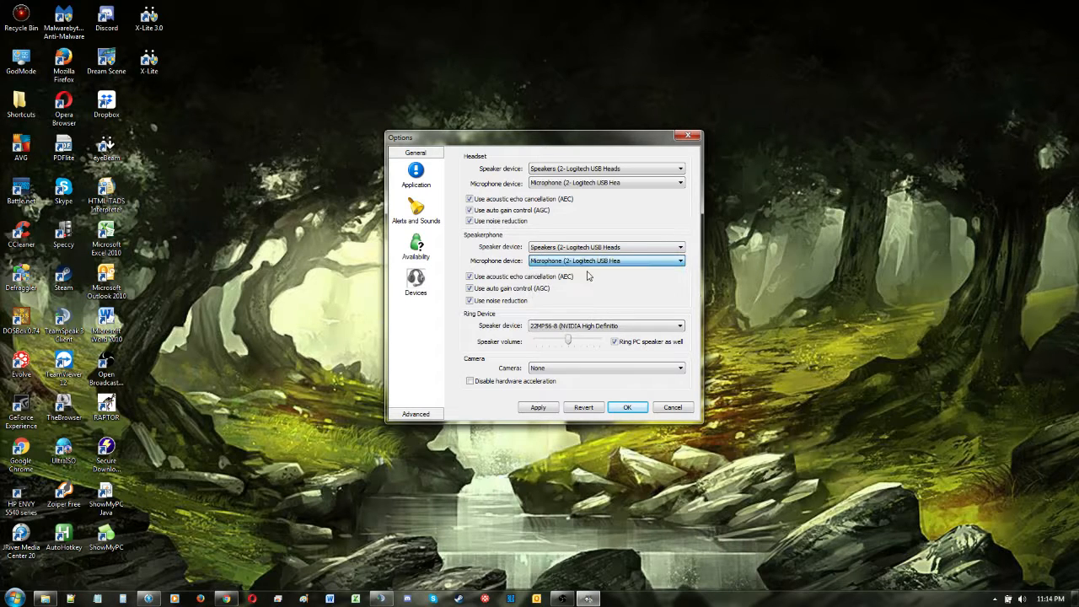
click(594, 328)
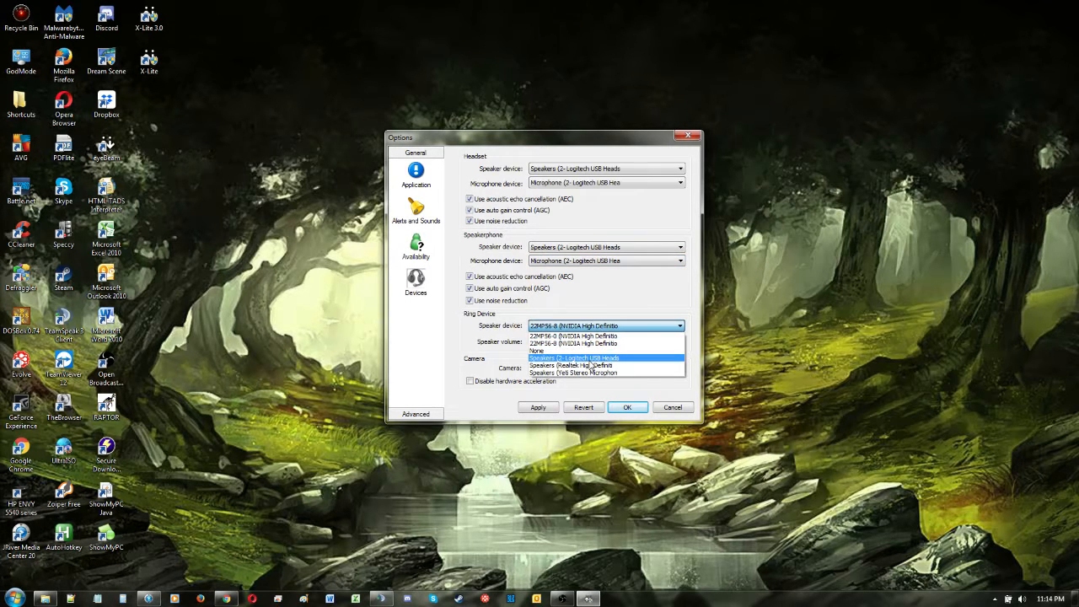
click(592, 359)
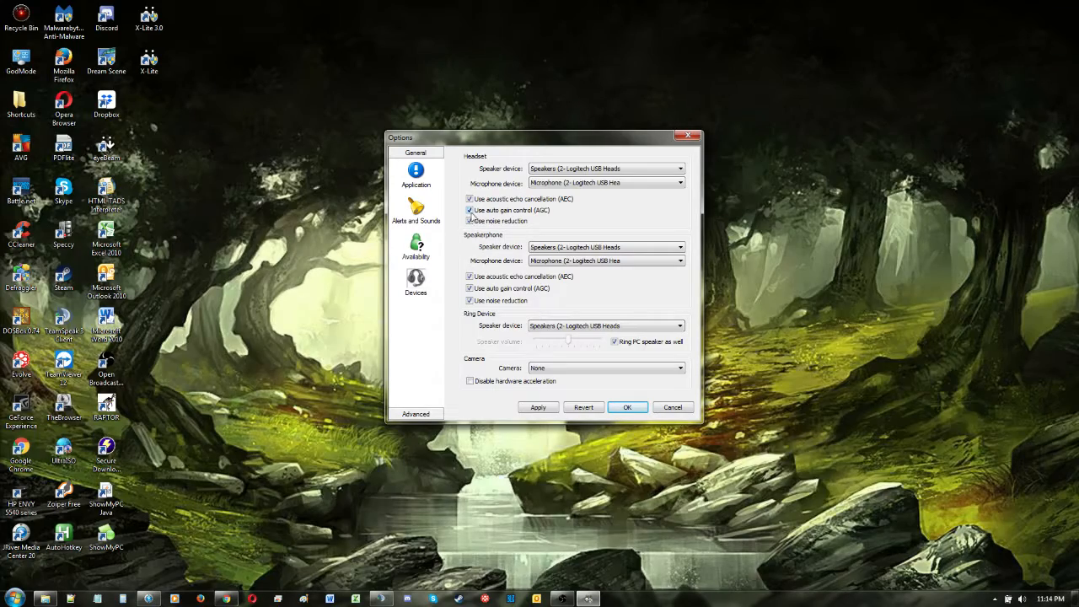
- Disable auto gain control for the headset and speakerphone, and set the camera to None
click(470, 289)
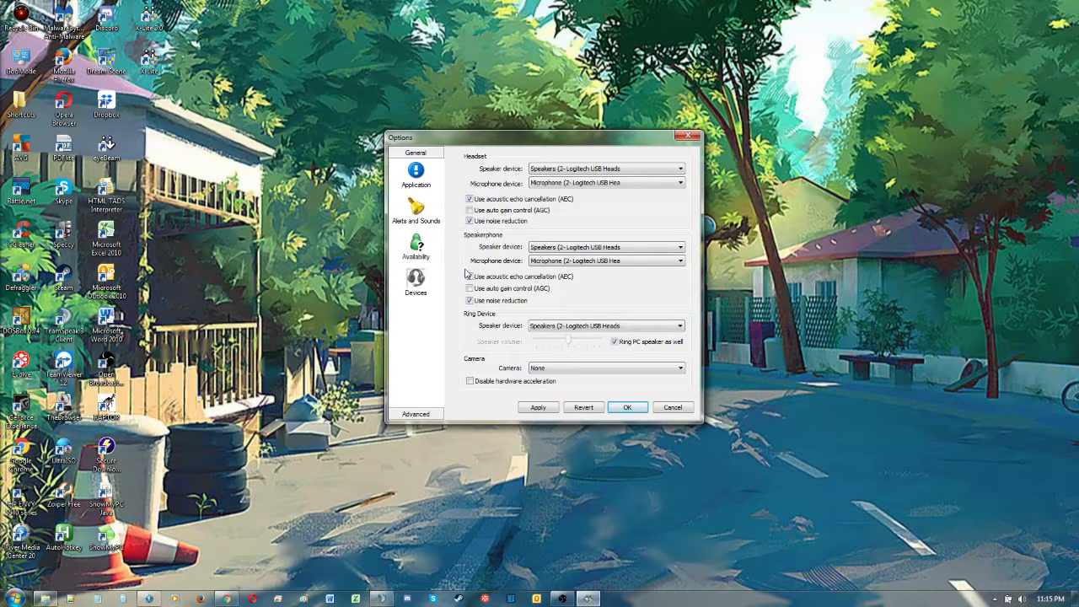
click(595, 368)
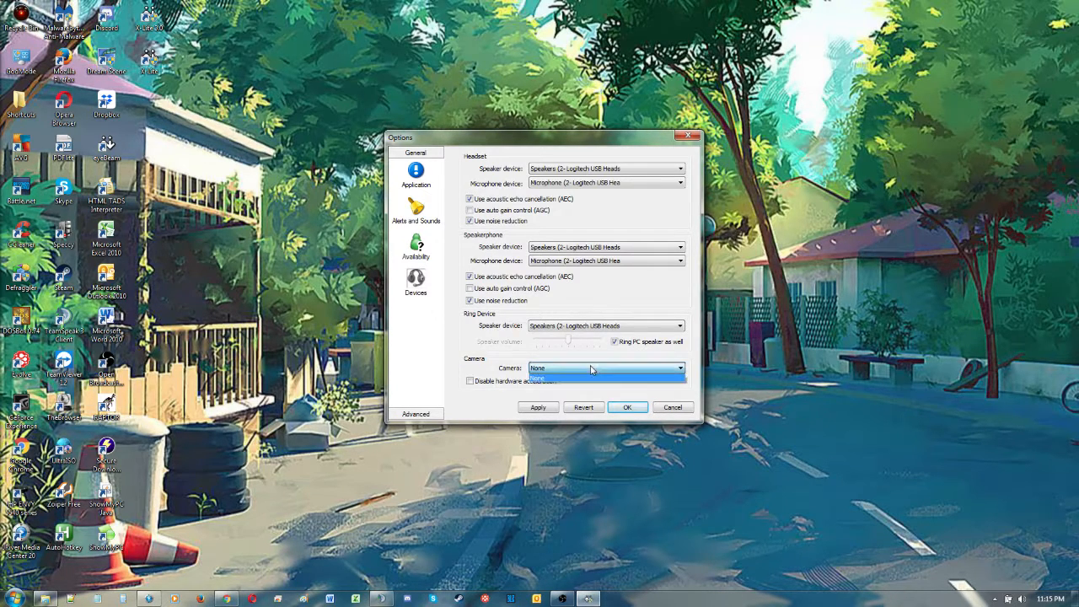
click(585, 379)
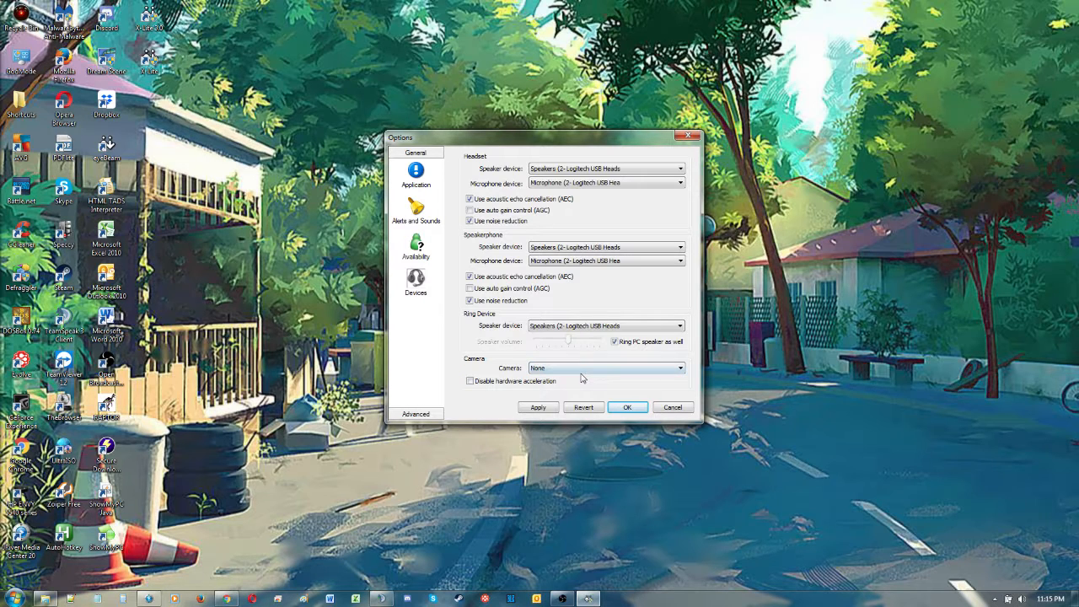
- In the advanced audio codec options, disable BroadVoice-32 and enable GSM
click(416, 414)
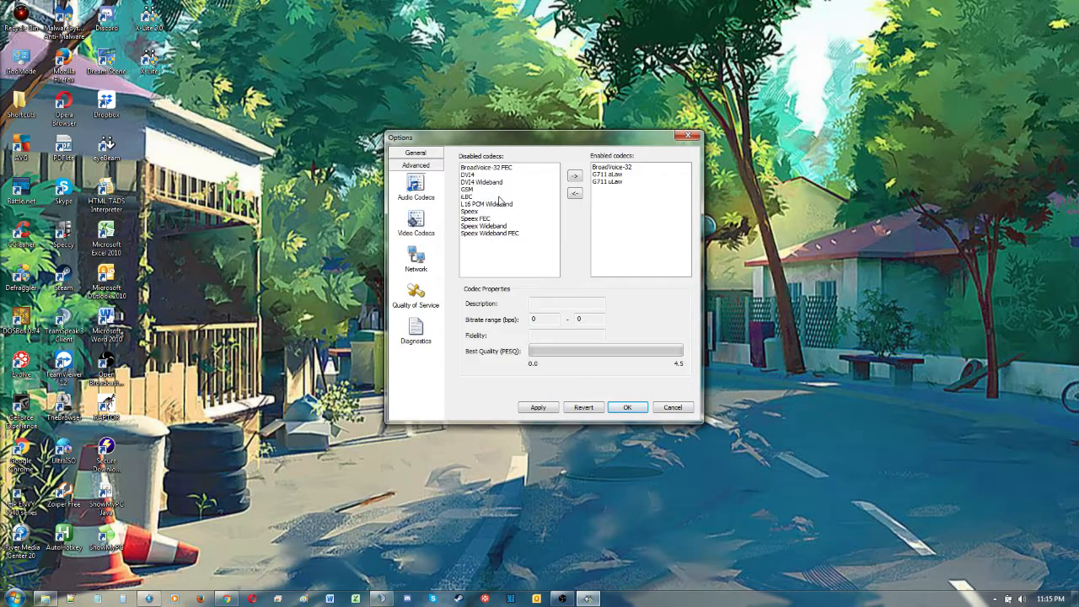
click(622, 169)
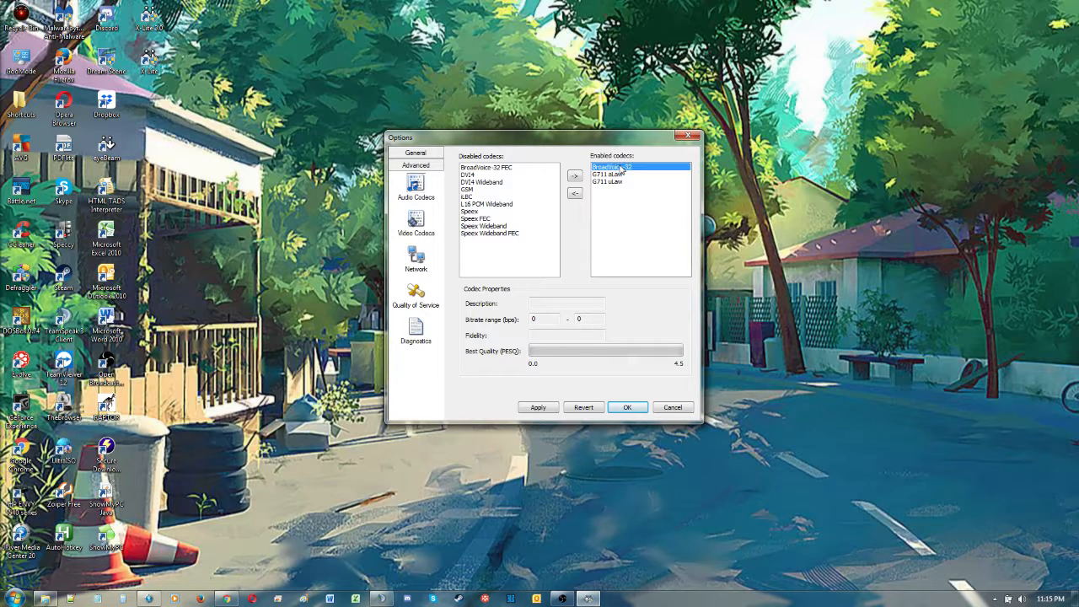
click(574, 193)
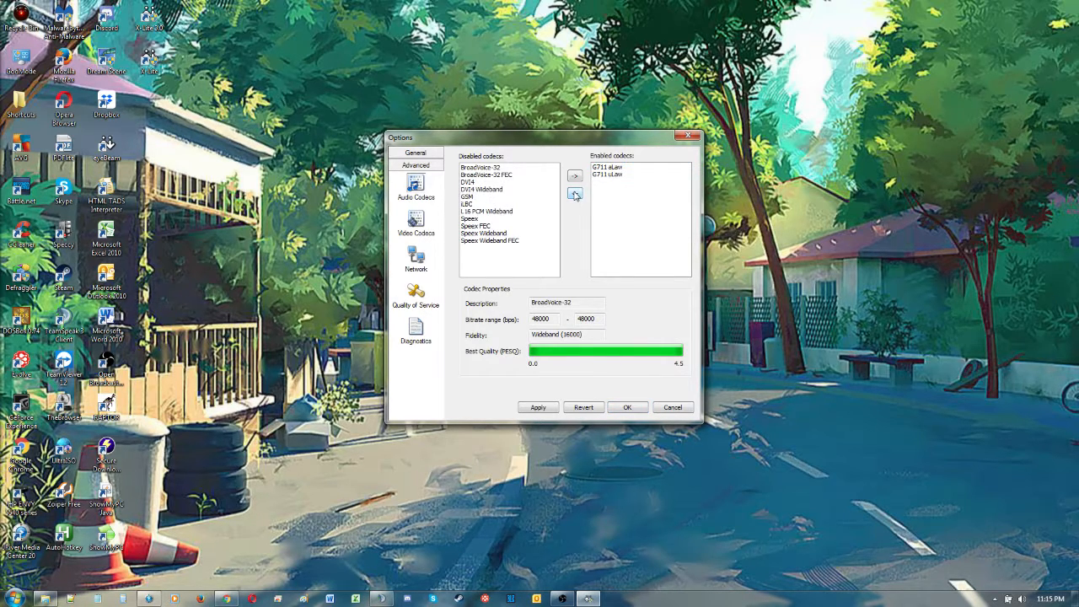
click(471, 197)
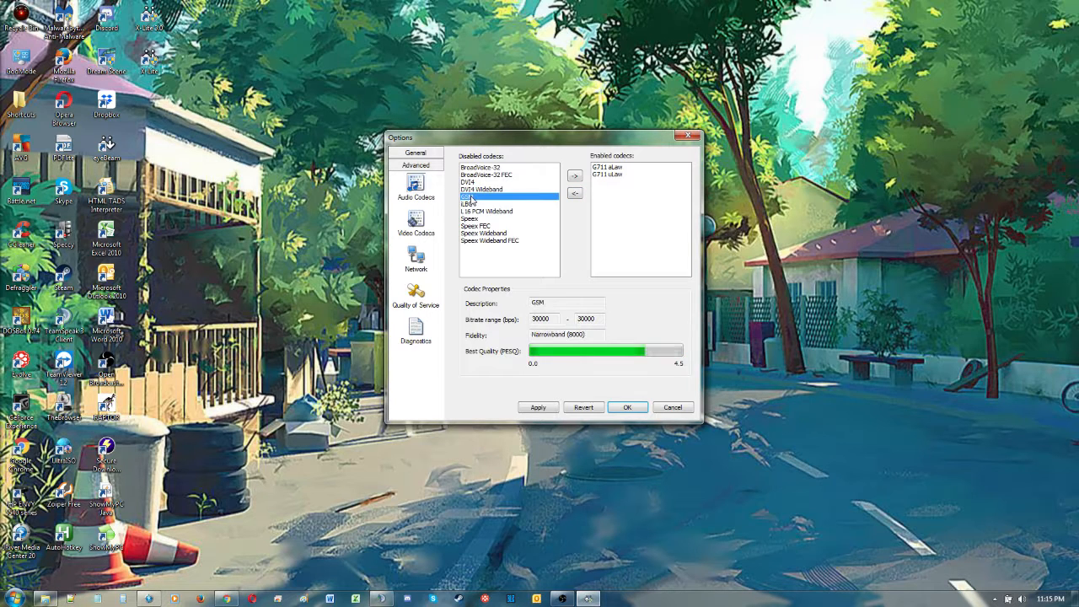
click(574, 175)
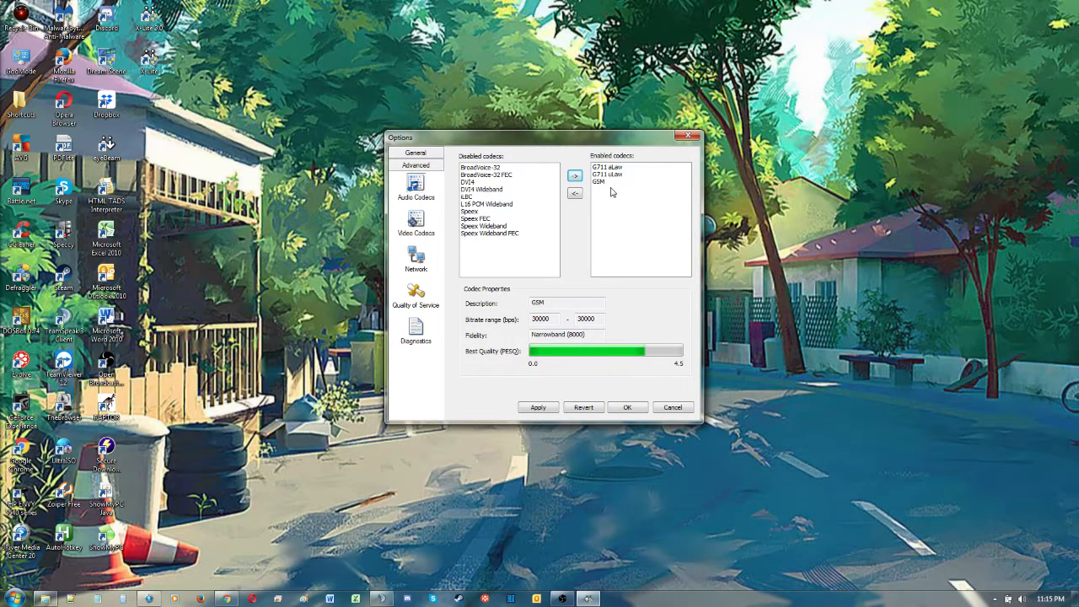
- In the advanced network options, turn off automatic hang-up during network disruption, and save the options
click(417, 259)
click(473, 264)
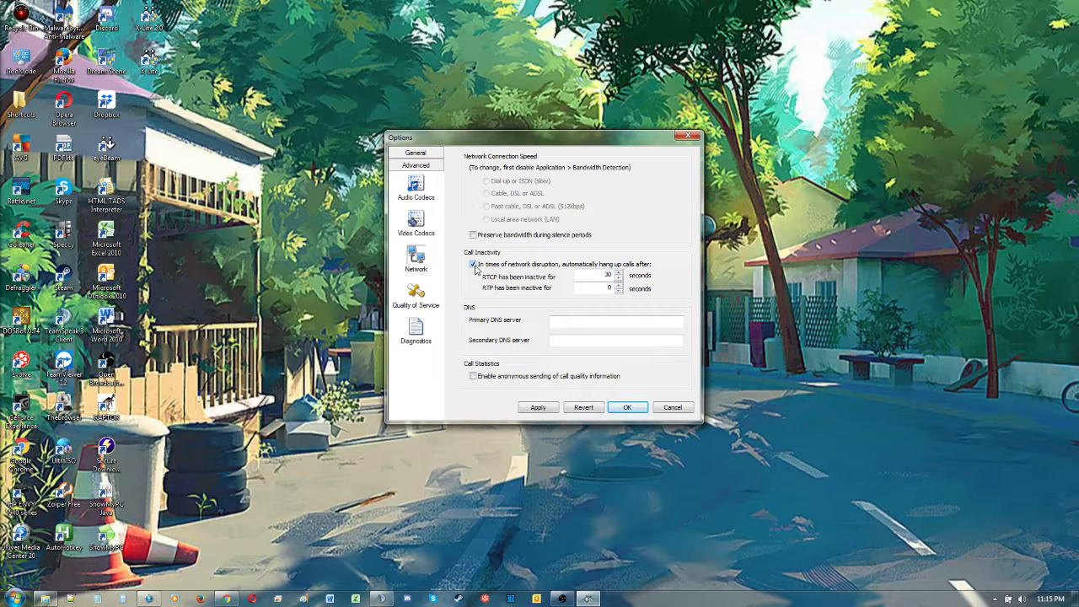
click(473, 265)
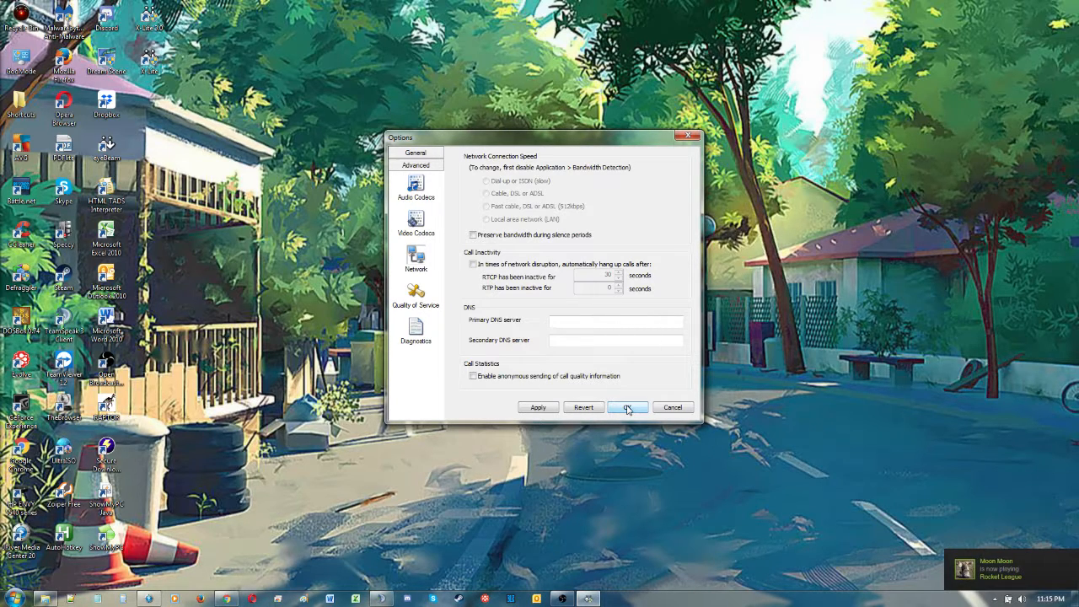
click(626, 408)
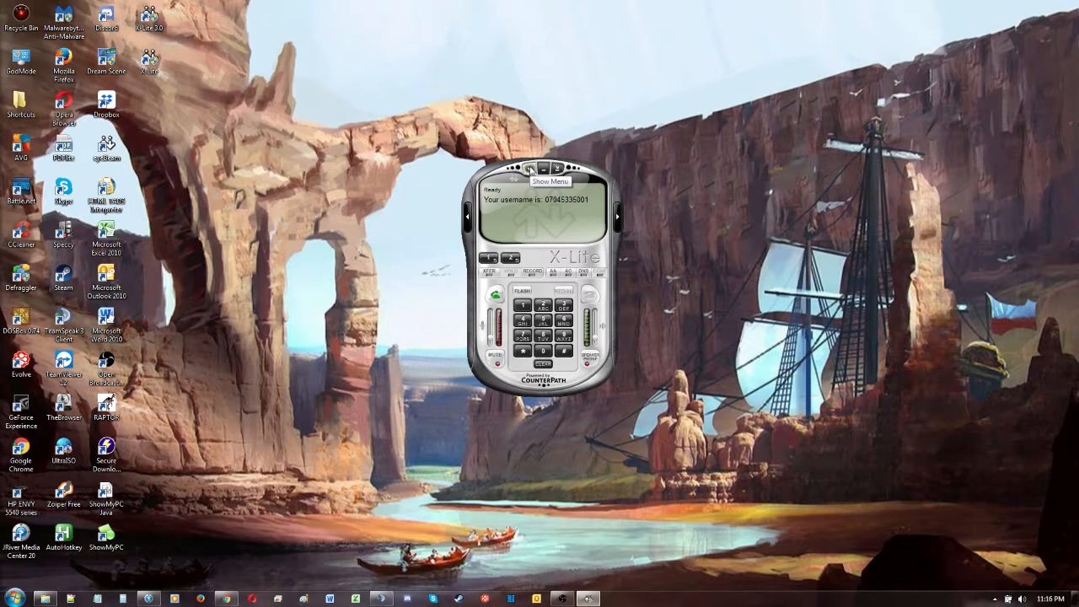
- Exit the X-Lite softphone
click(531, 169)
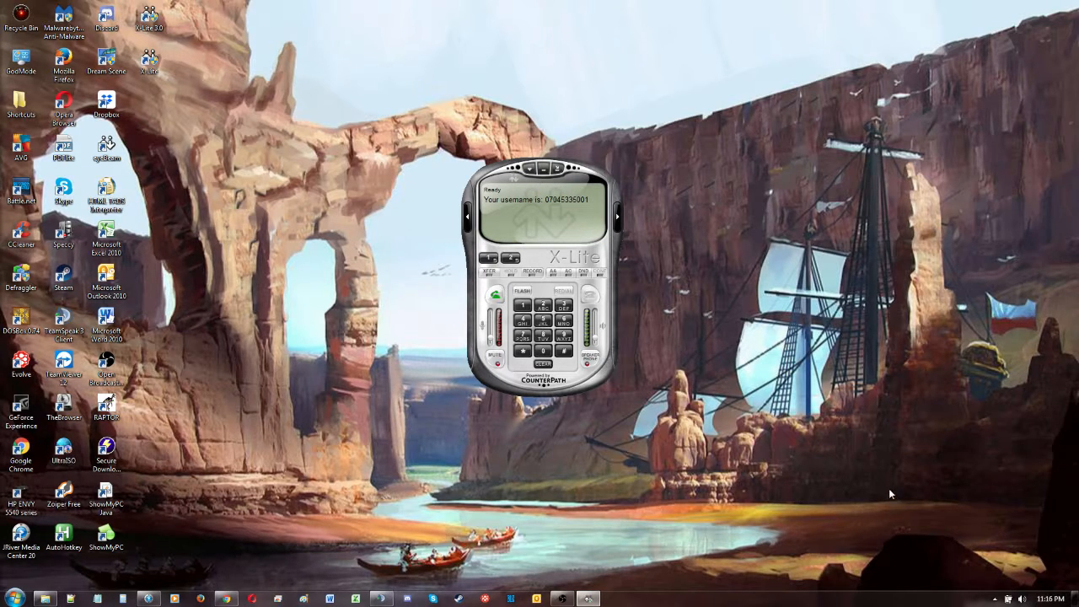
click(531, 168)
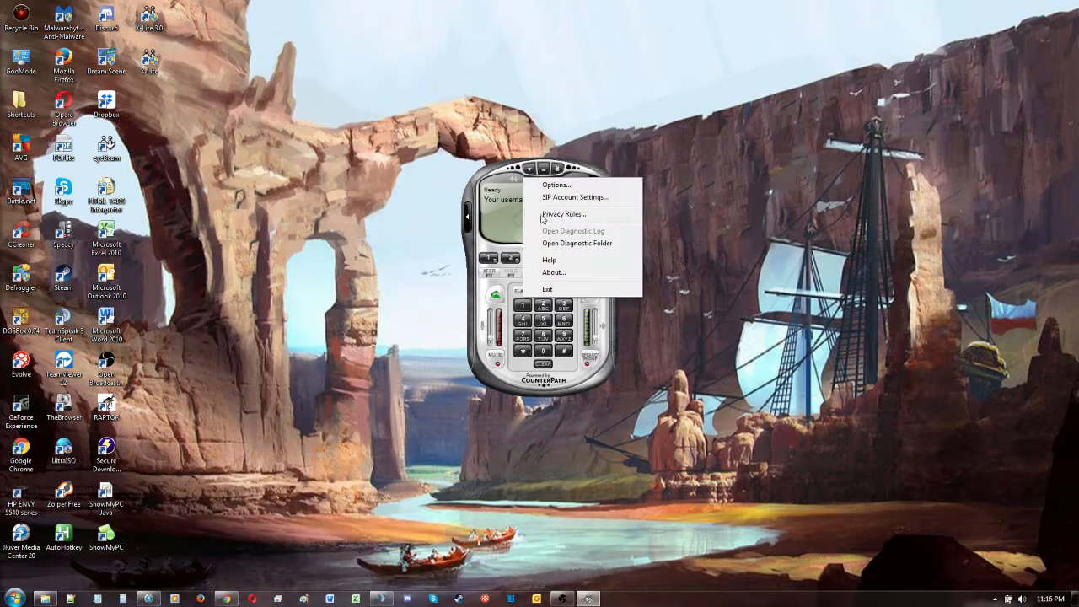
click(556, 290)
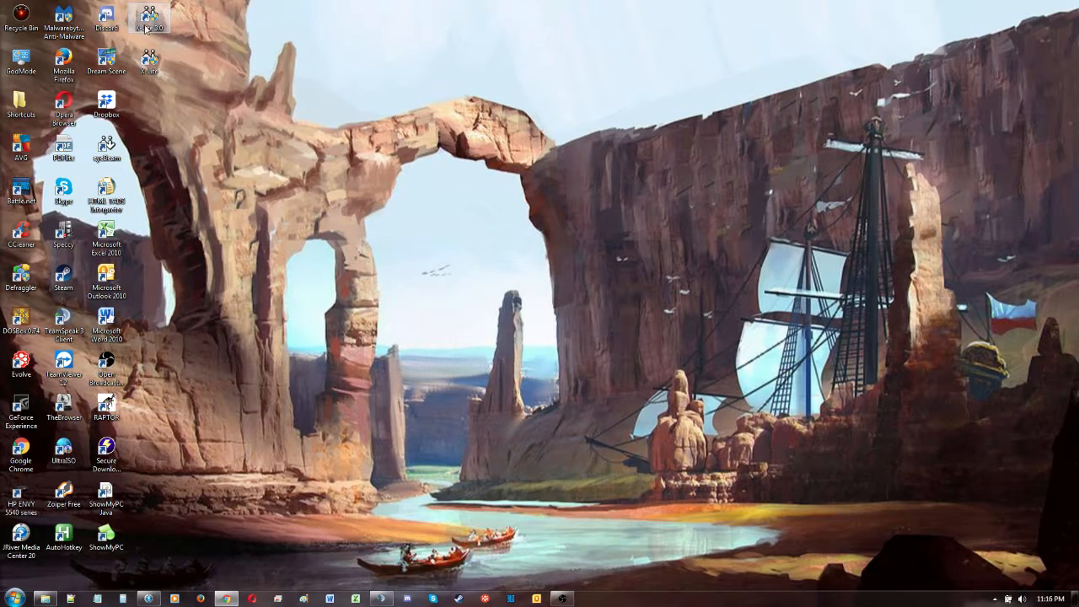
- Set the X-Lite desktop shortcut to run in Windows XP (Service Pack 3) compatibility mode, and relaunch X-Lite from it
click(150, 61)
right_click(150, 59)
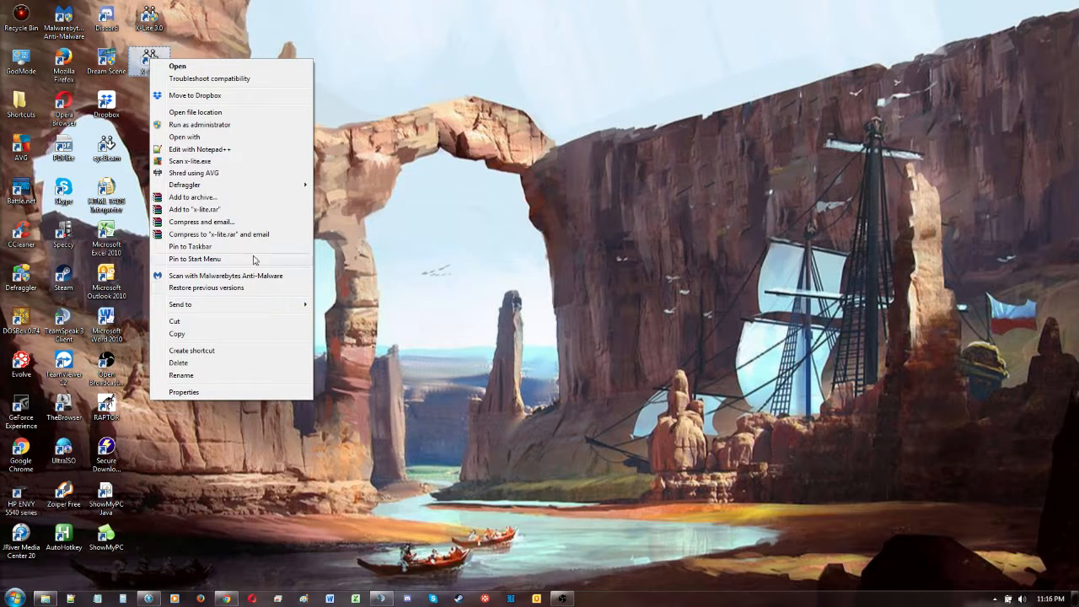
click(235, 393)
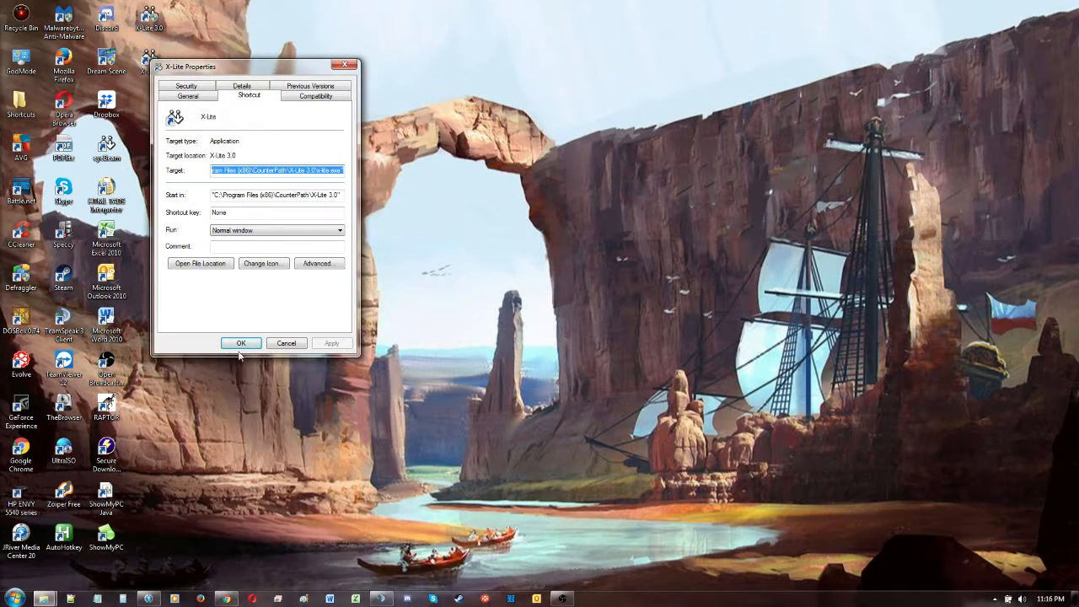
click(298, 97)
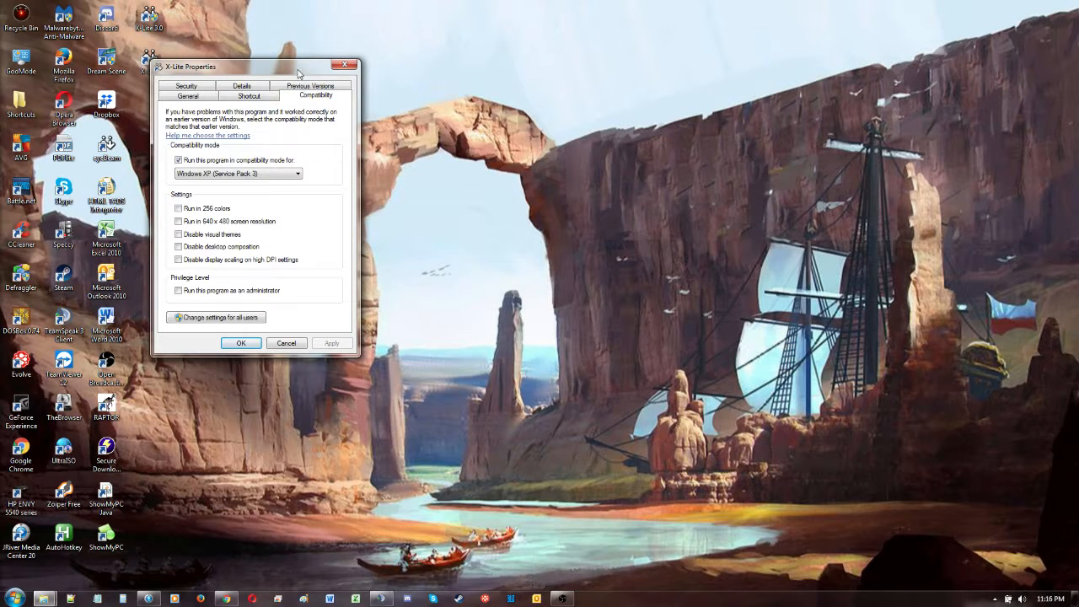
drag(300, 71, 426, 78)
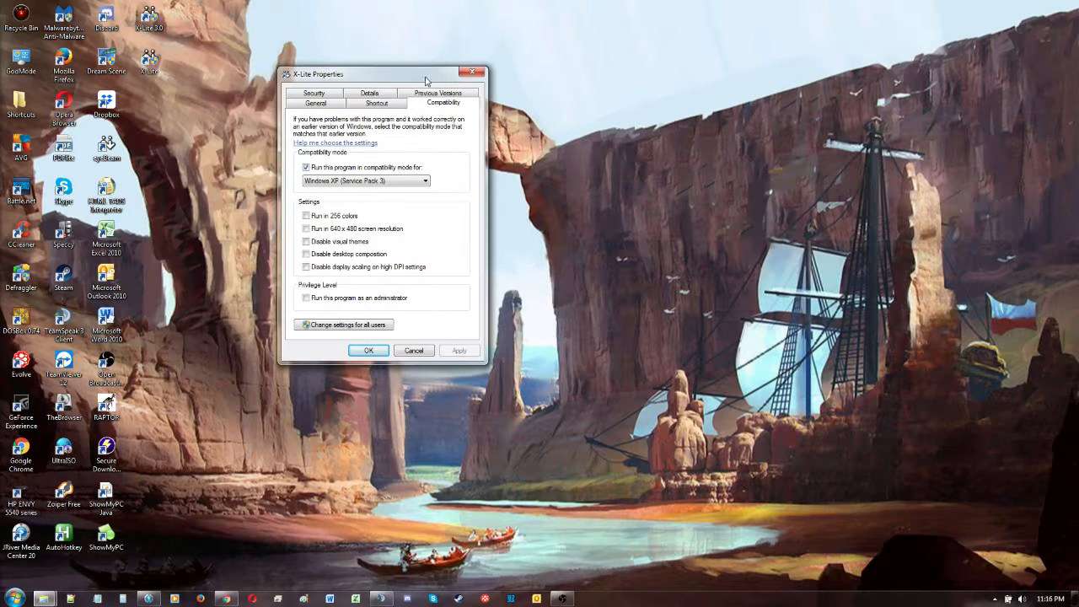
click(386, 168)
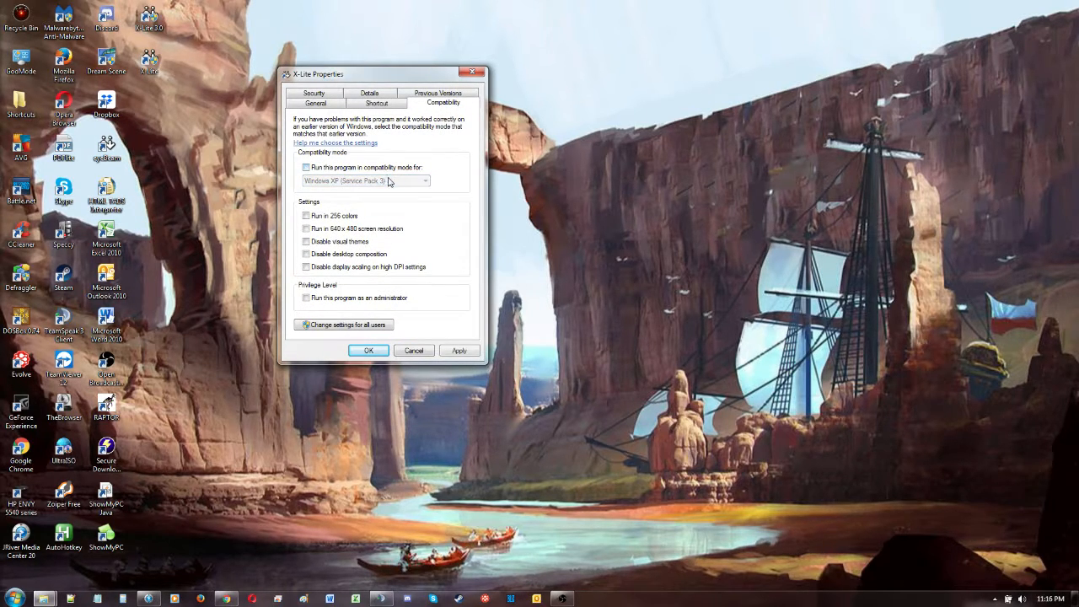
click(309, 169)
click(423, 182)
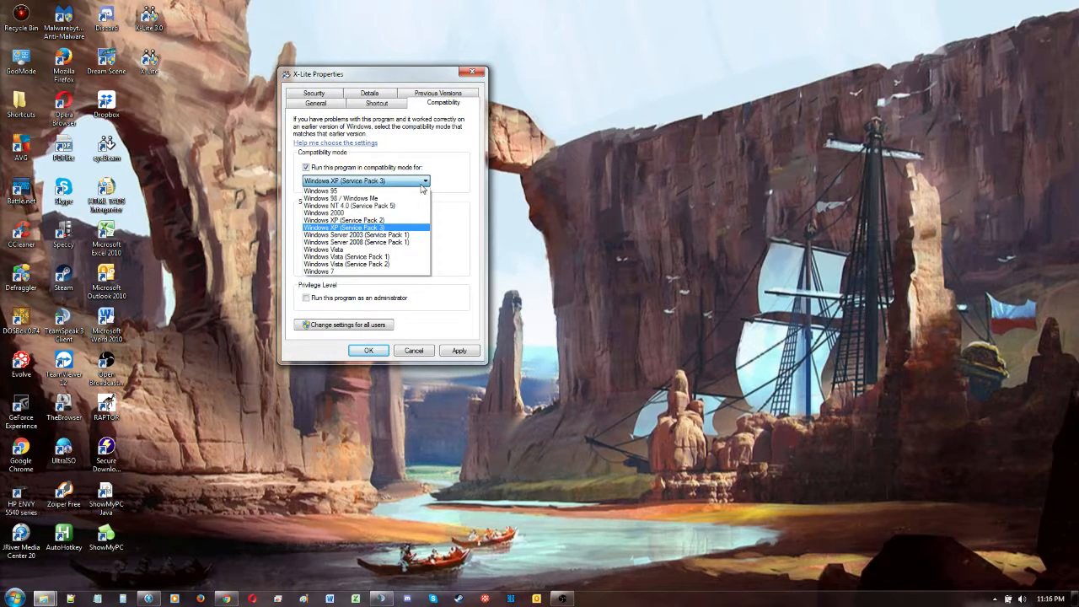
click(393, 229)
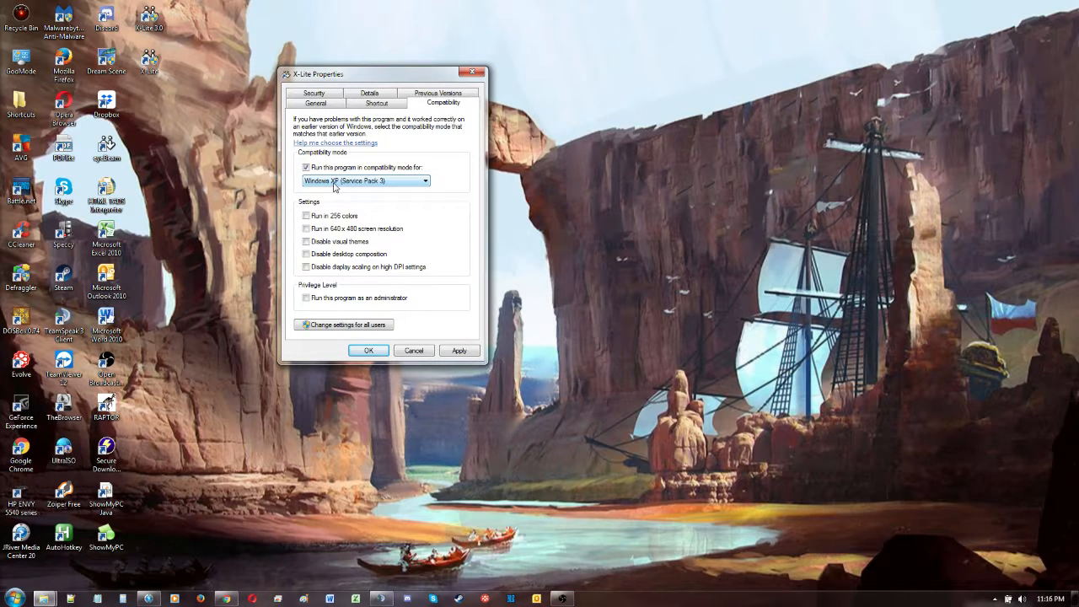
click(381, 357)
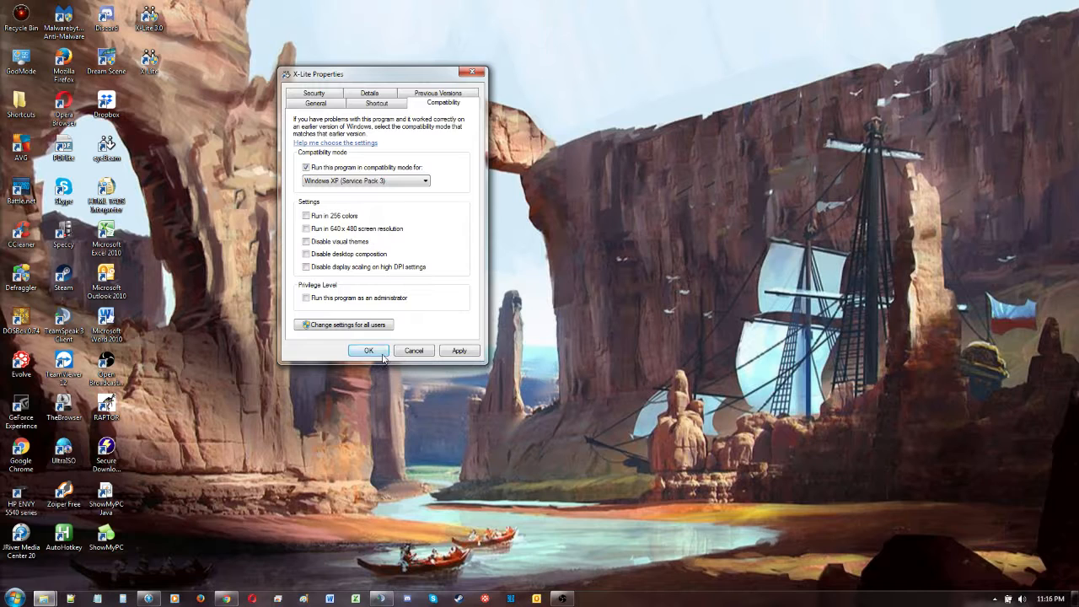
double_click(150, 61)
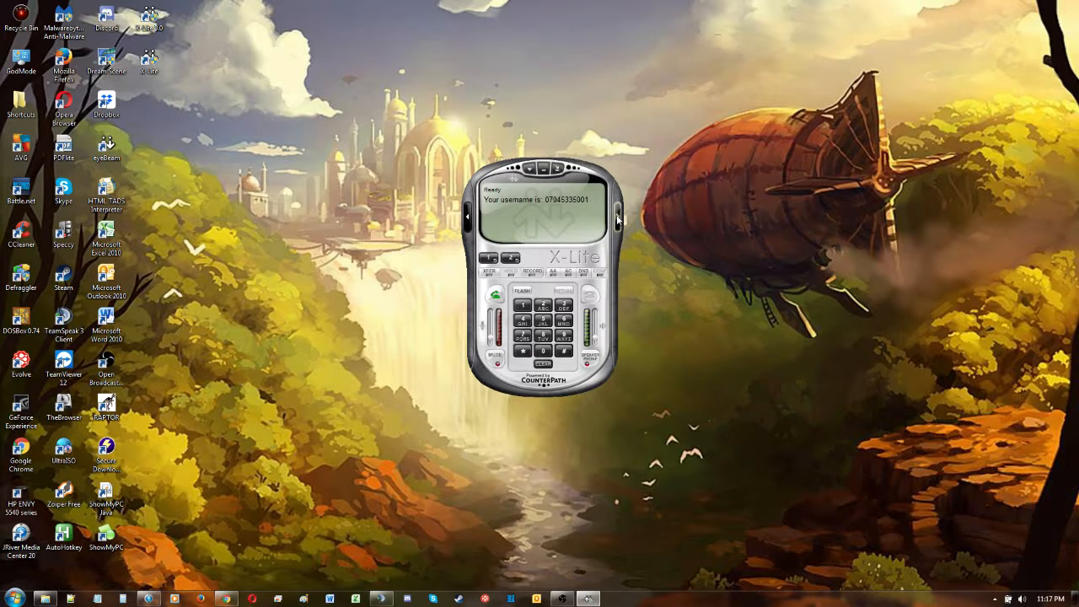
- Show the Calls & Contacts drawer and start a new contact with the contact's first and last name
click(618, 220)
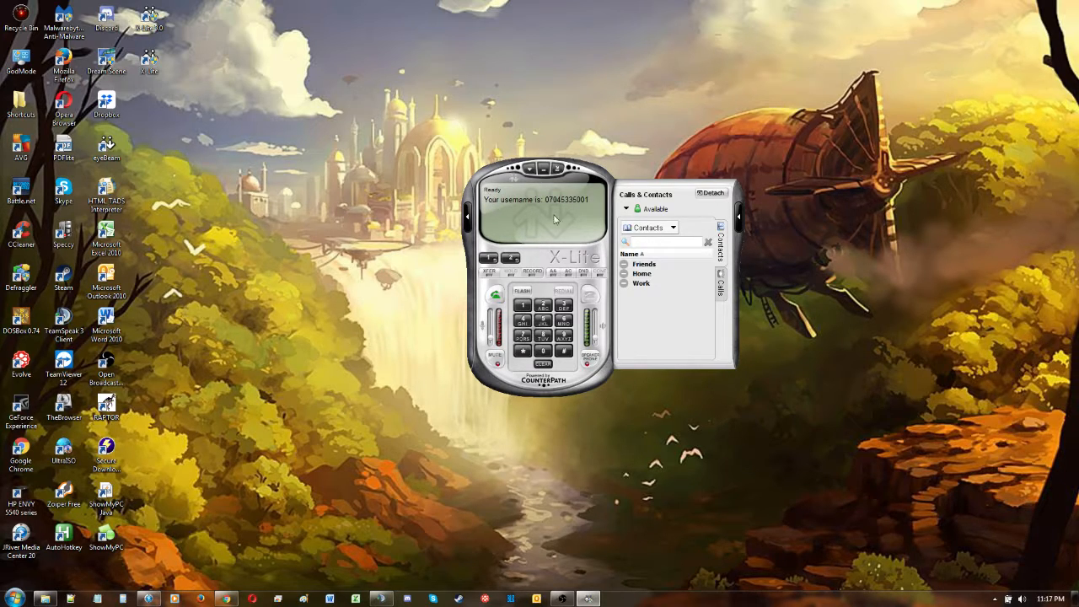
click(673, 228)
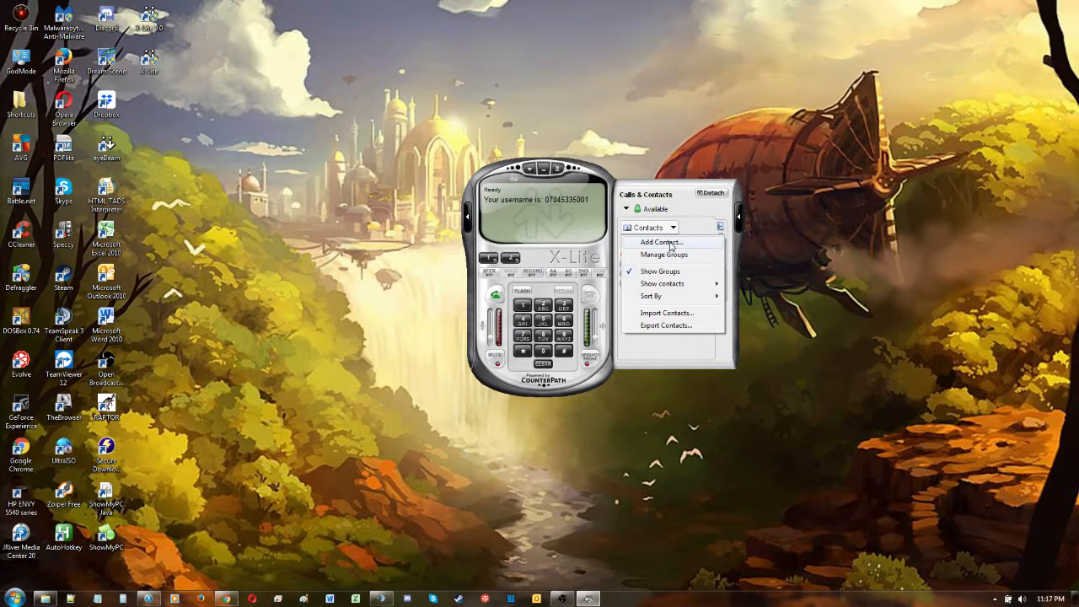
click(671, 244)
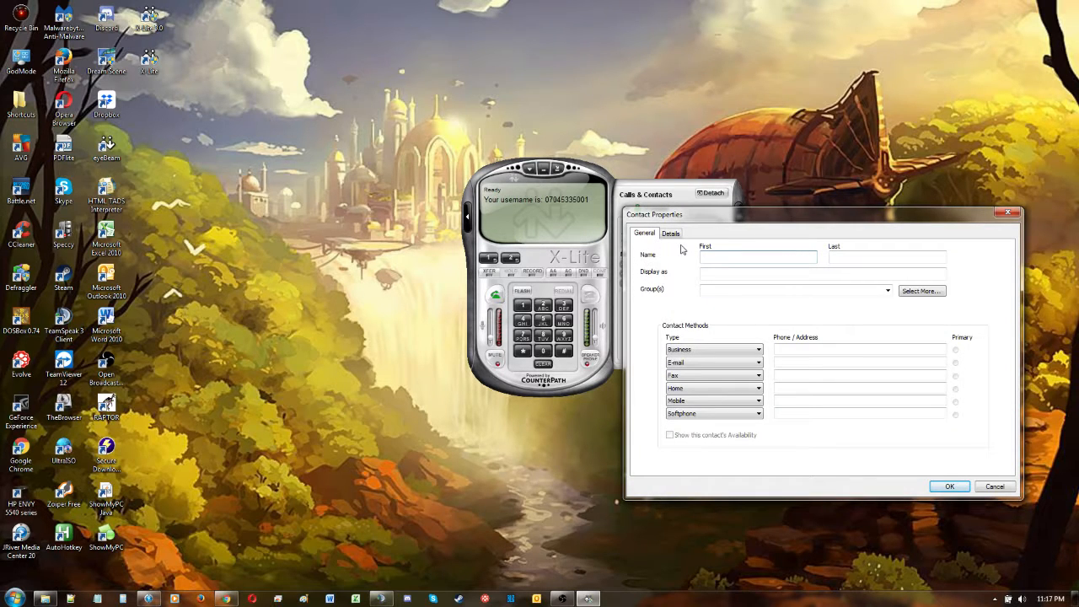
text(Mike)
key(Tab)
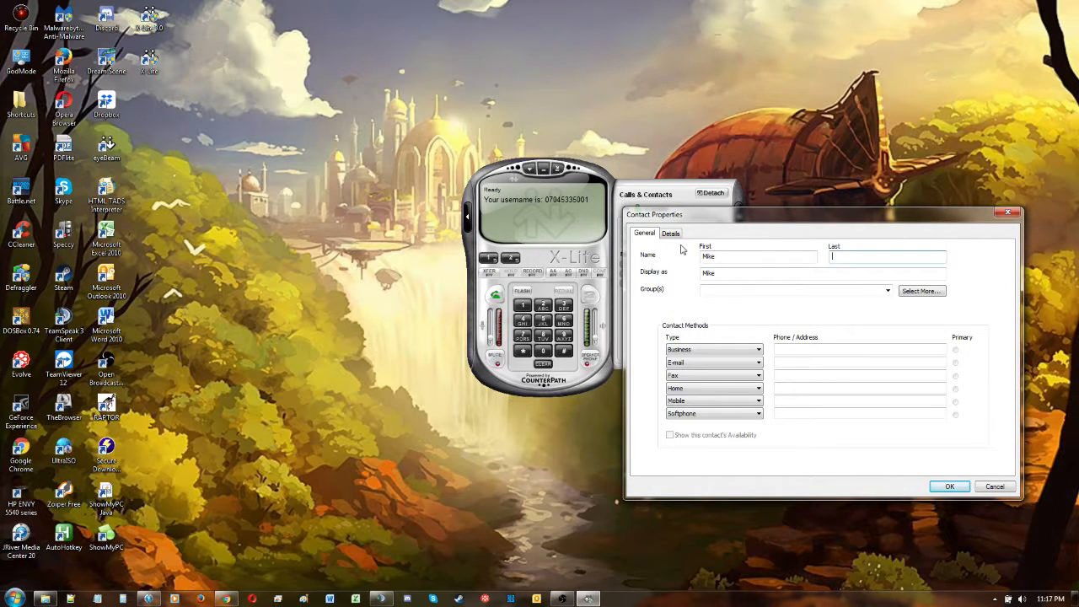
text(IT Guy)
- Enter the contact's phone number as the Softphone contact method and save the contact
click(802, 412)
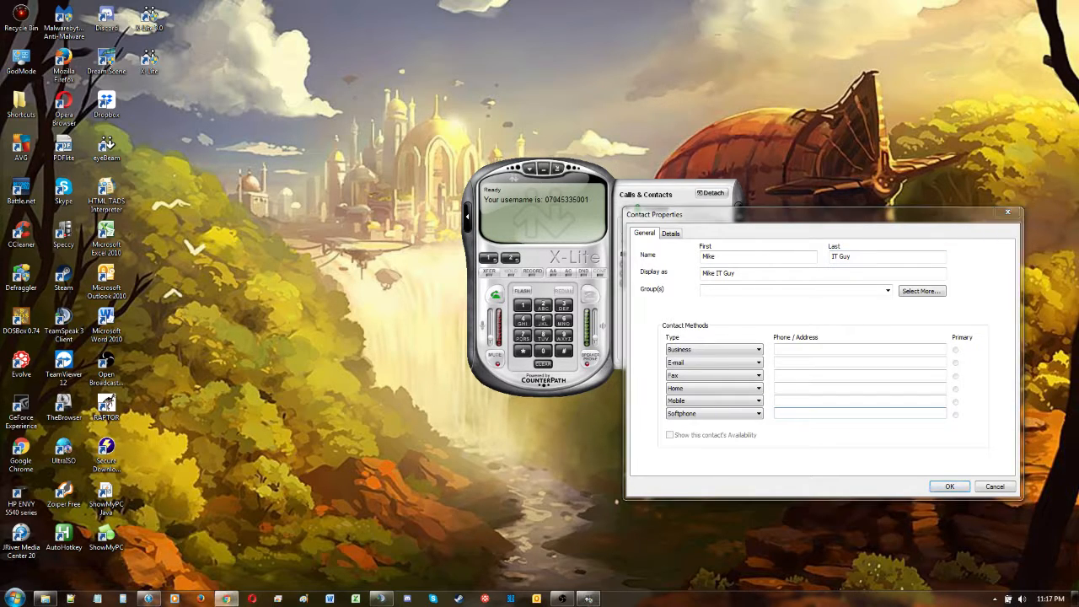
click(793, 412)
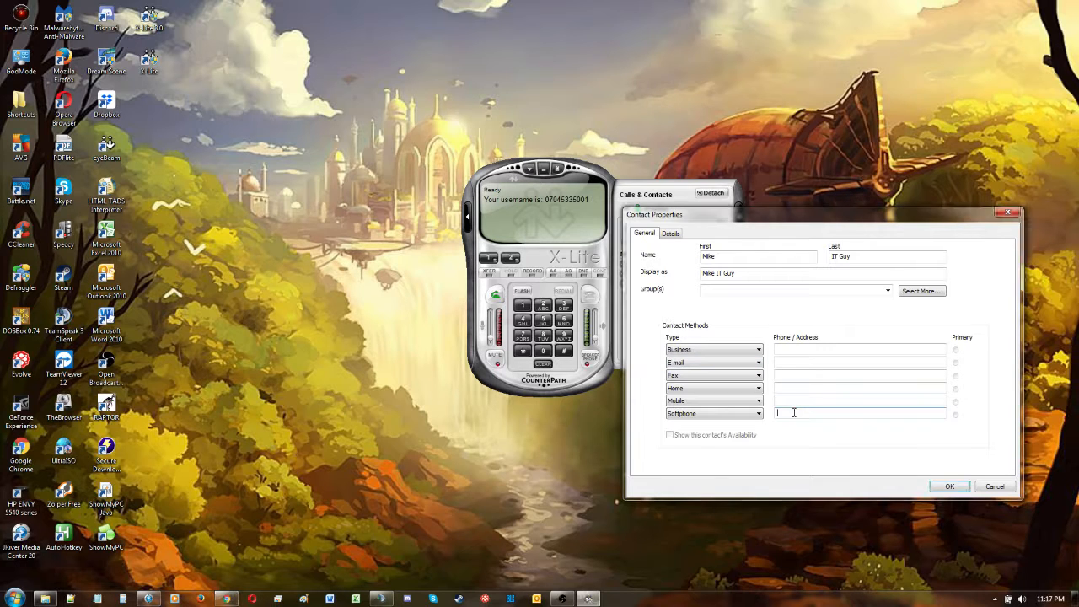
key(ctrl+v)
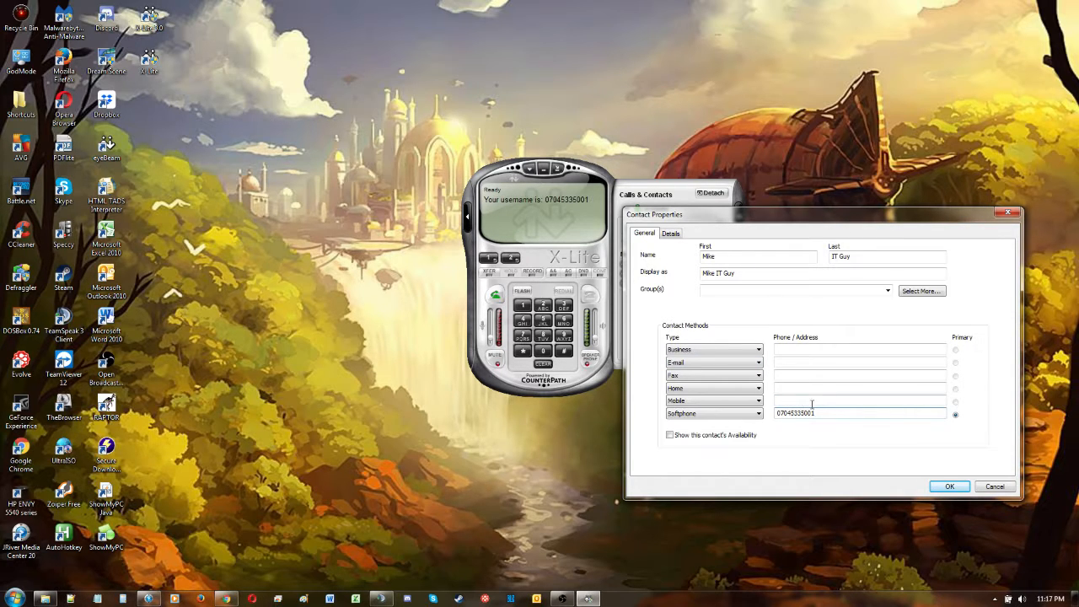
click(951, 487)
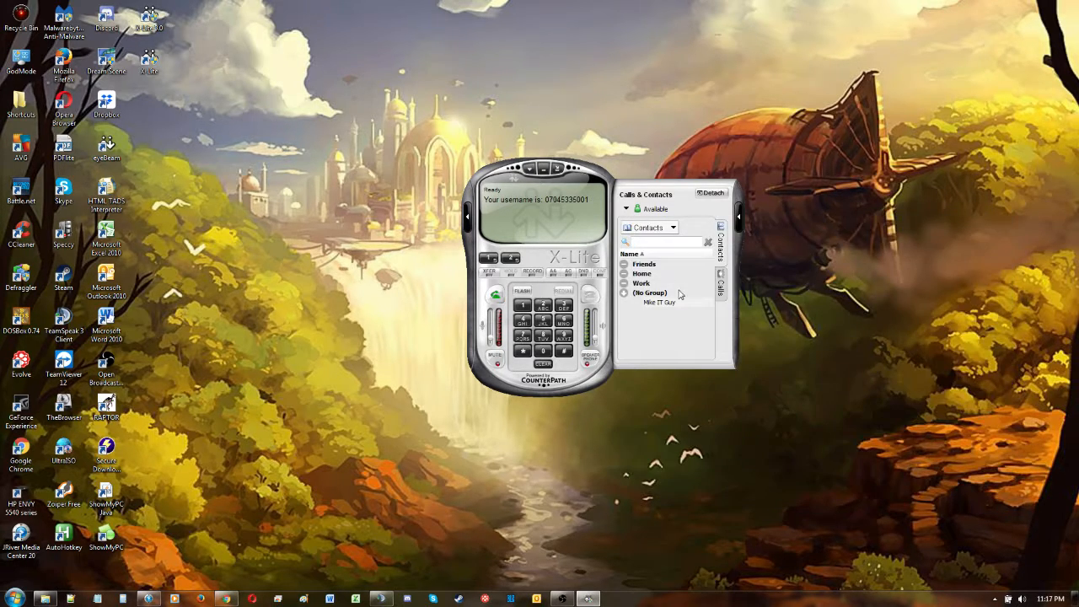
mouse_move(657, 306)
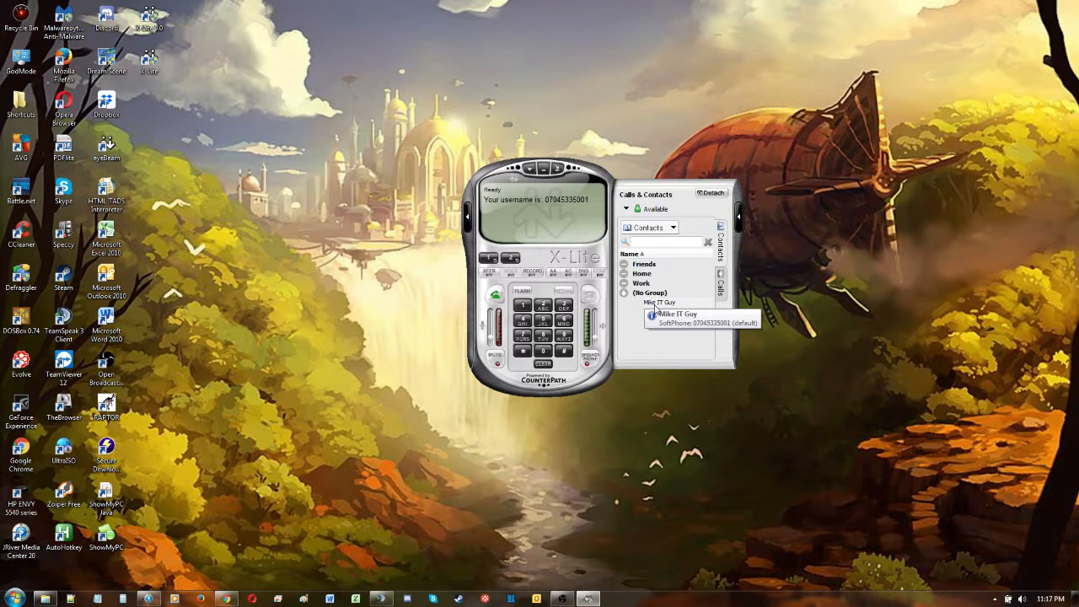